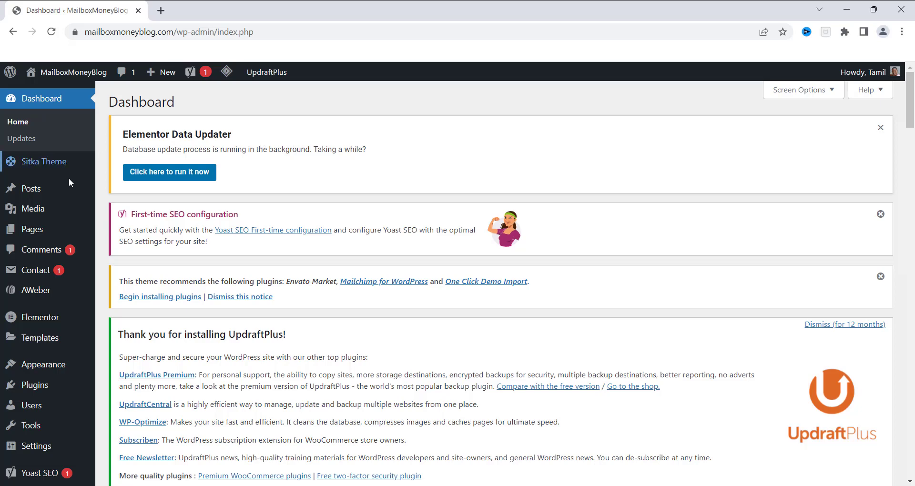
Open the post "20 Effective Ways to Generate Exclusive Life Insurance leads" for editing.
click(33, 191)
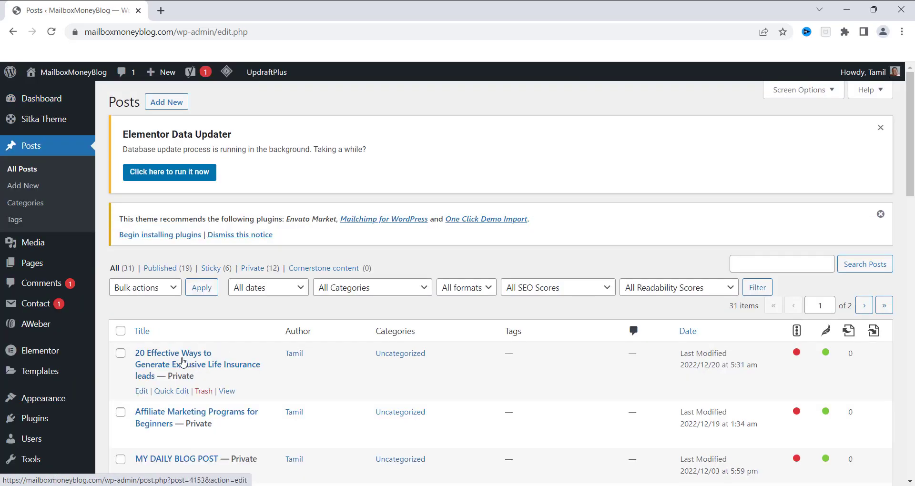
click(182, 362)
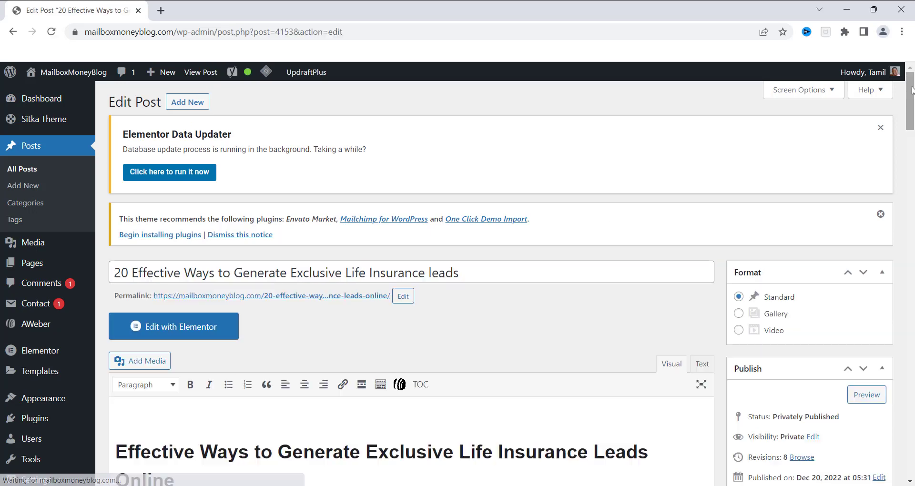
drag(912, 89, 912, 174)
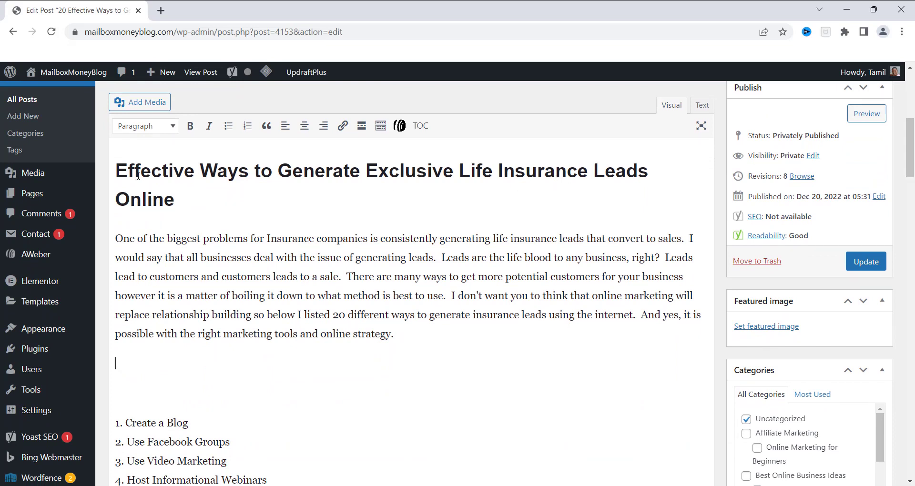
Start a new gallery in the post's media window and open the file picker for uploading images.
click(143, 103)
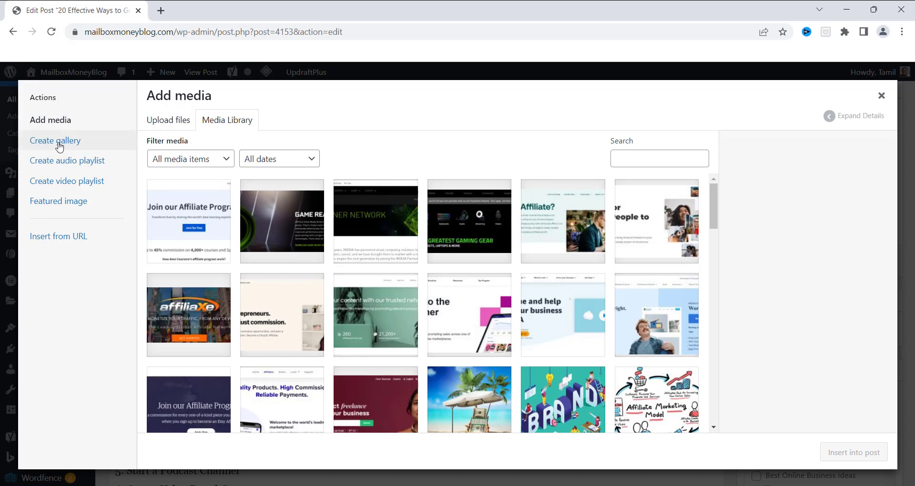
click(59, 141)
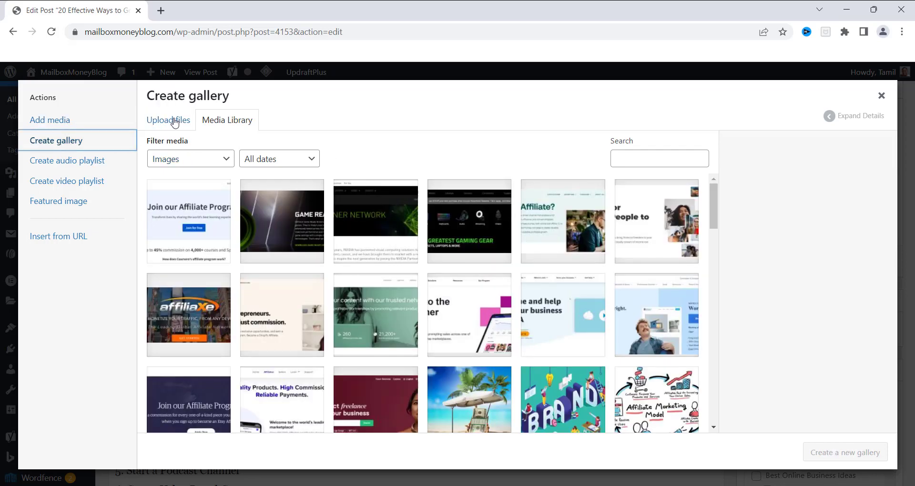
click(175, 121)
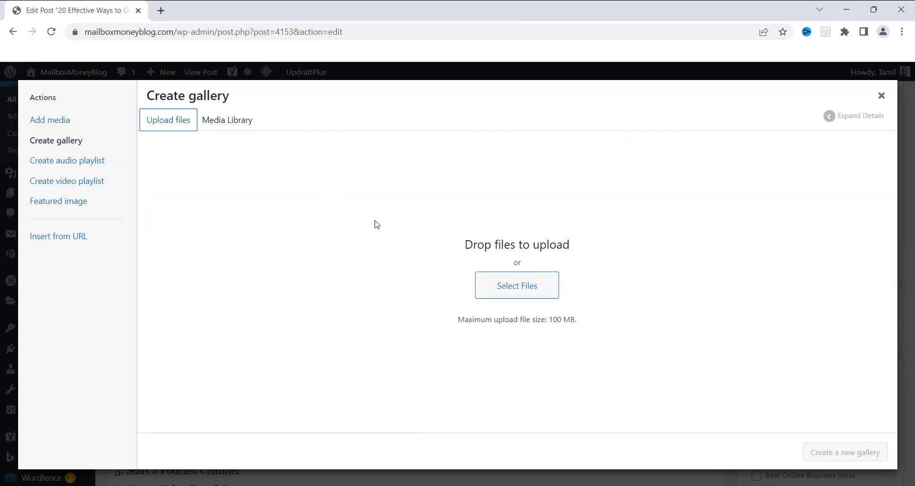
click(525, 288)
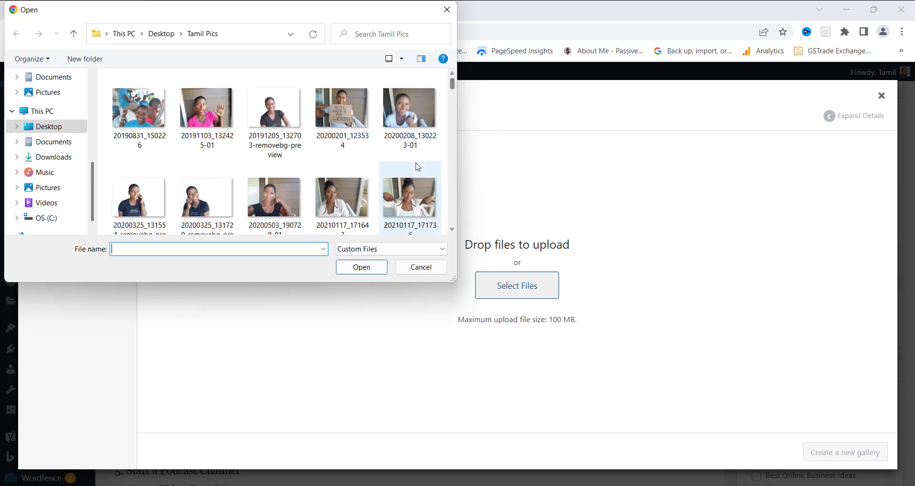
Select the photos 20210117_171643, 20210822_171809, 20210904_160216 and 20210904_160300 together for upload.
click(347, 206)
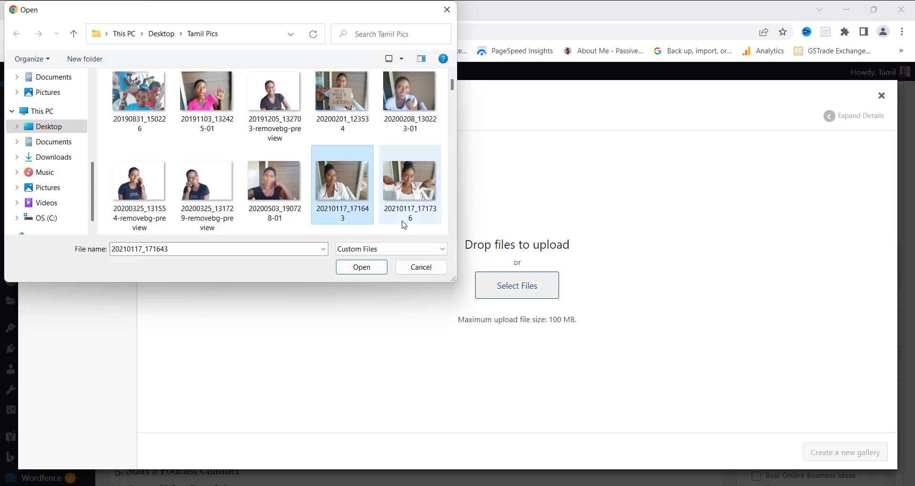
click(453, 229)
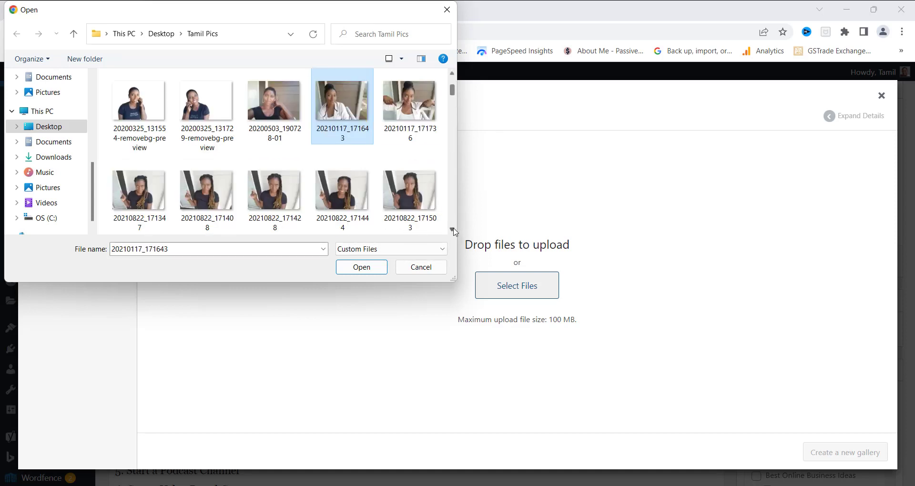
click(456, 231)
ctrl+click(419, 205)
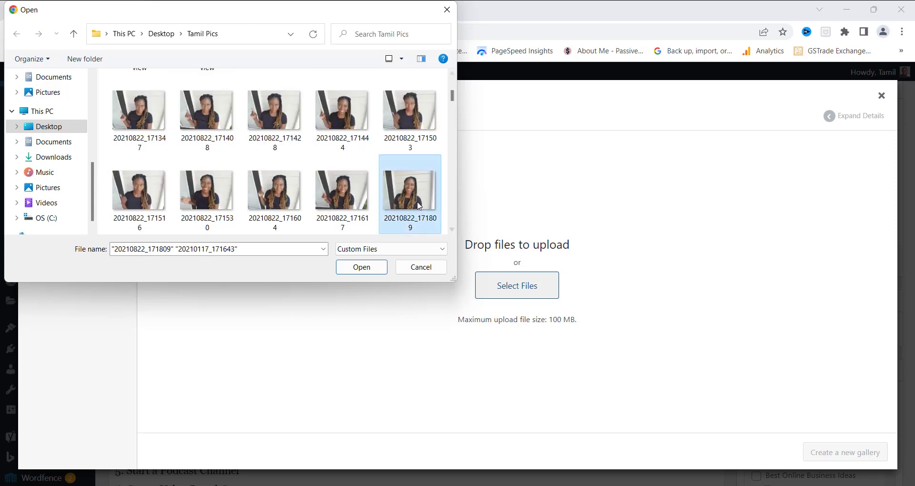
click(454, 231)
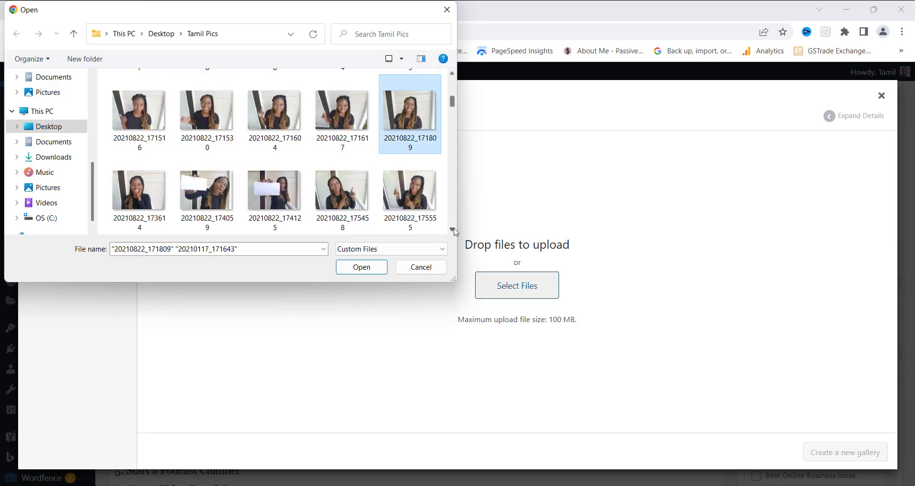
click(453, 230)
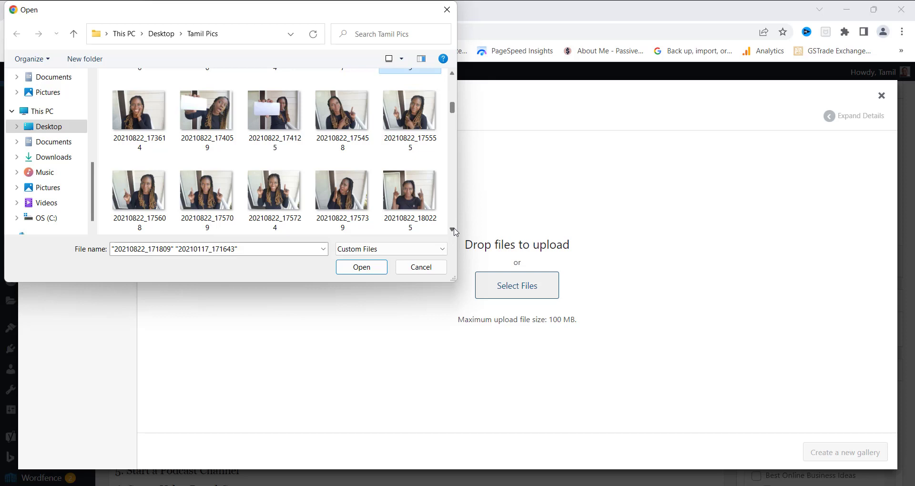
click(453, 229)
ctrl+click(272, 200)
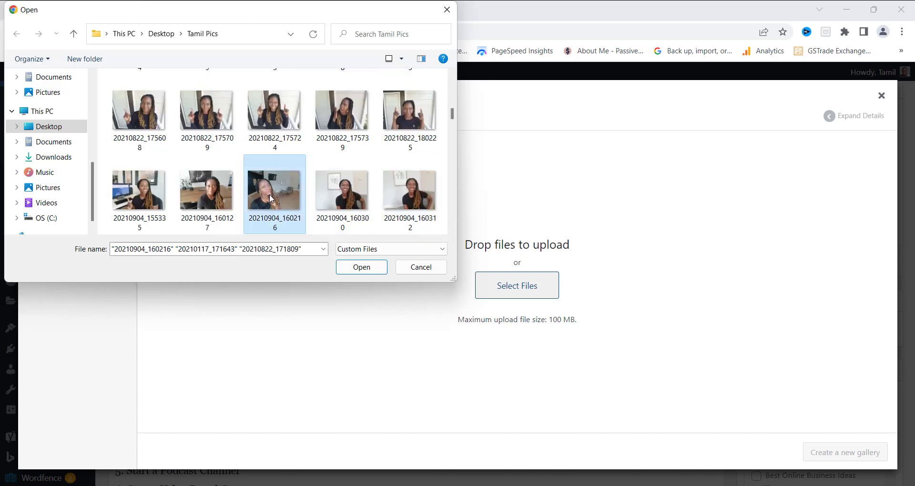
ctrl+click(350, 190)
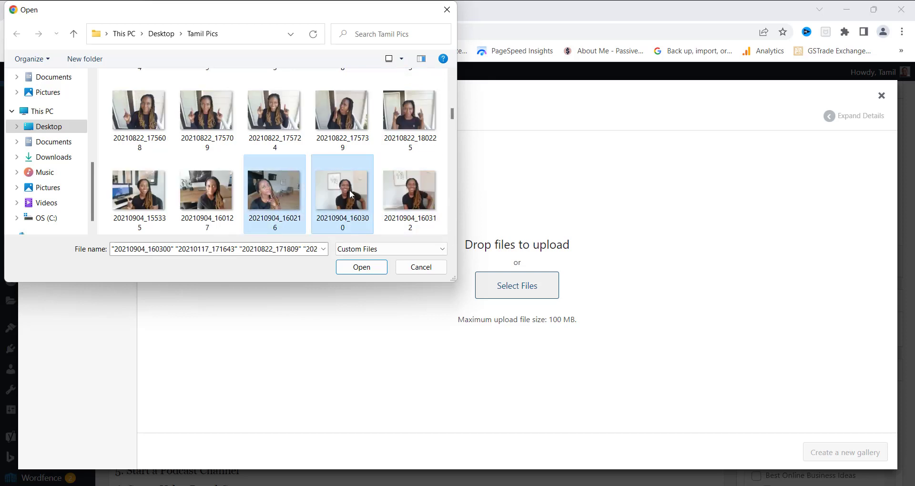
Add photos 20211204_131408 and 20211229_145926 to the selection and upload all six images.
click(453, 229)
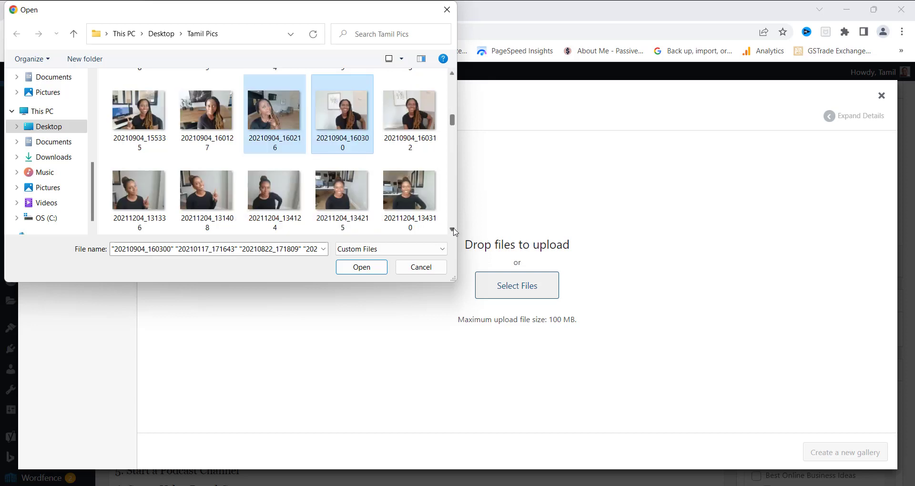
ctrl+click(209, 196)
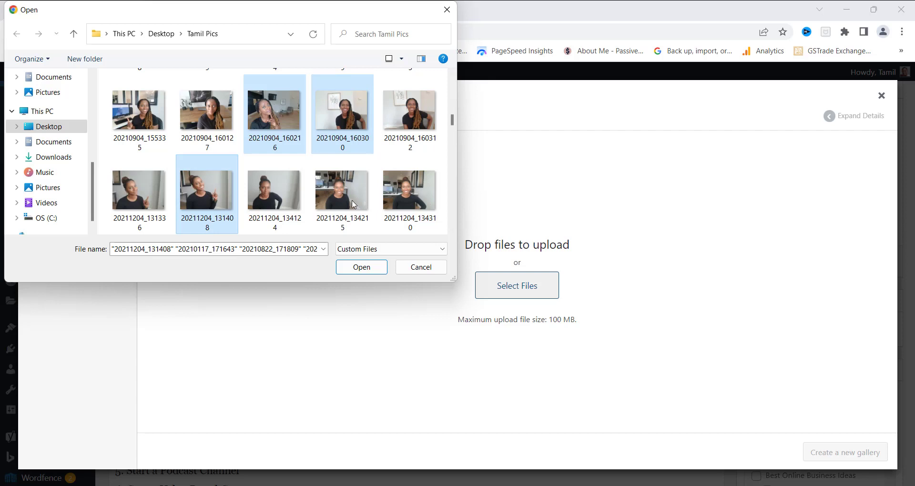
click(453, 231)
click(453, 231)
click(453, 231)
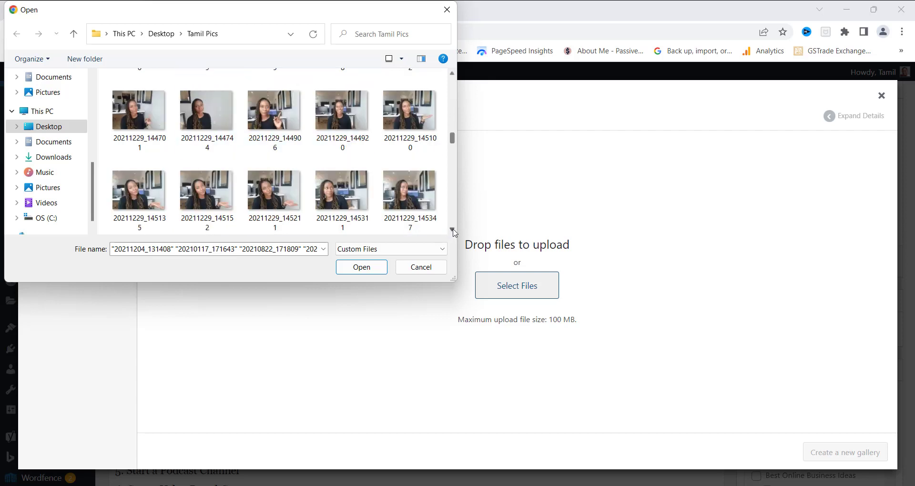
click(453, 230)
click(453, 231)
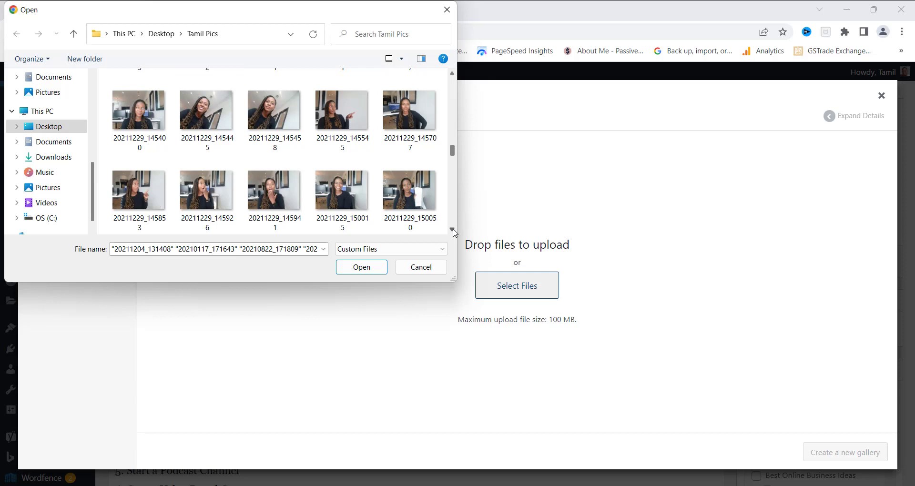
ctrl+click(215, 201)
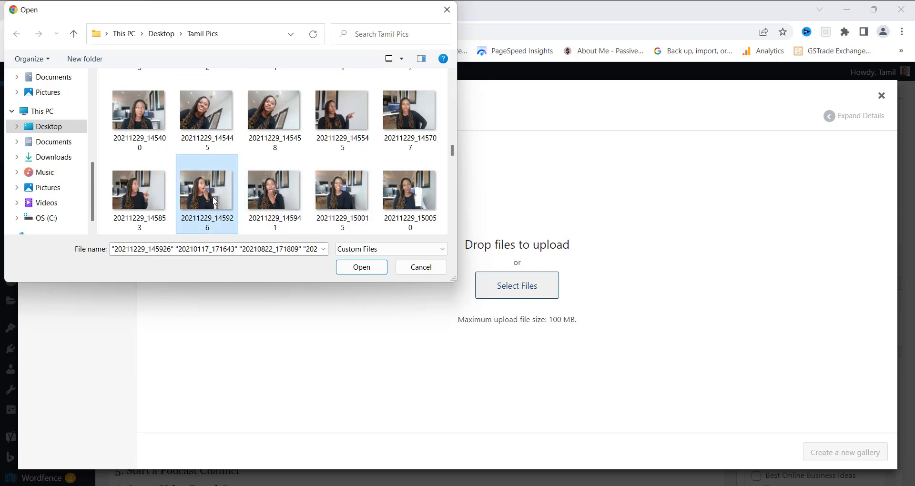
click(362, 266)
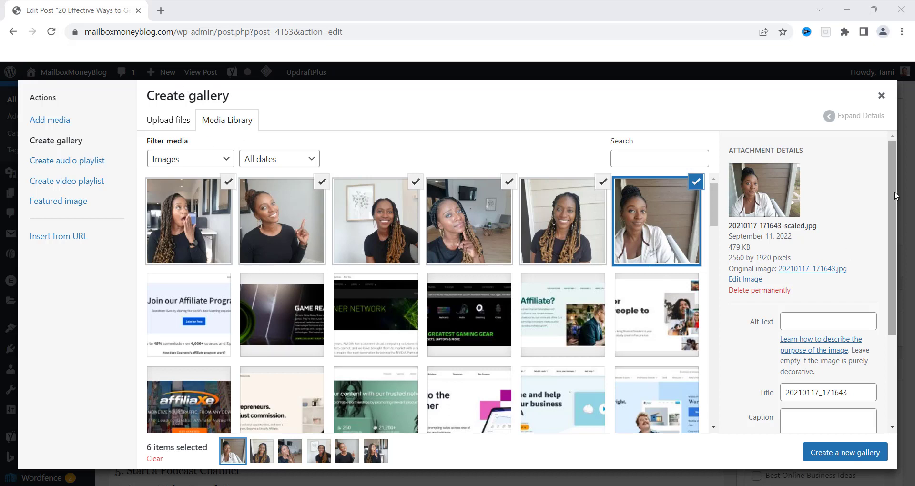
Set the alt text of photo 20210117_171643 to "work from home".
drag(894, 196, 894, 213)
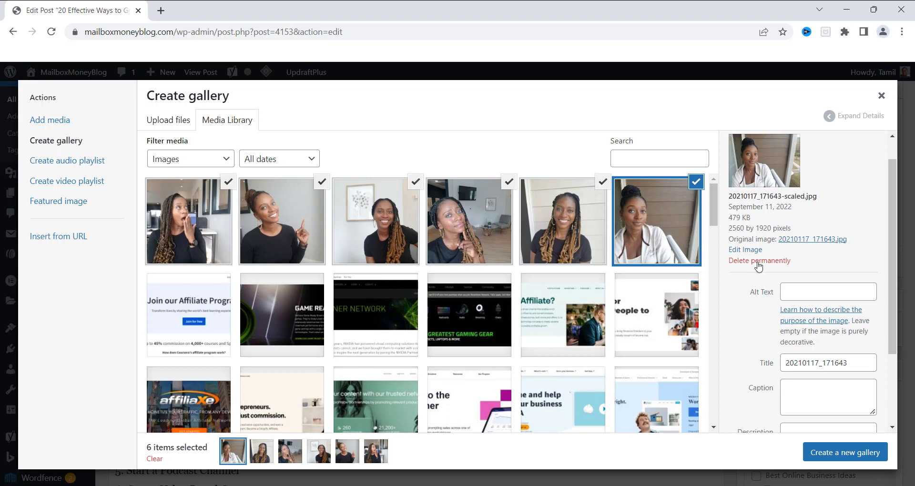
click(797, 288)
text(work)
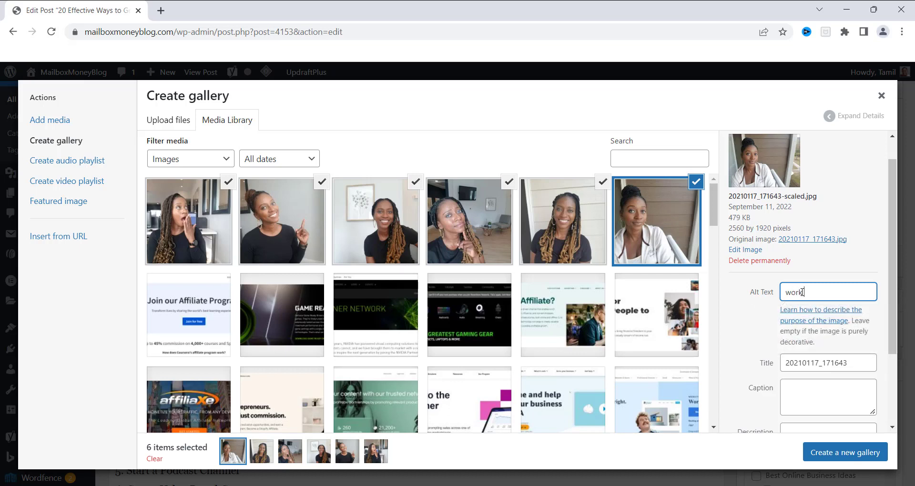
text( from home)
Set the alt text of photo 20210822_171809 to "start a blog".
click(563, 213)
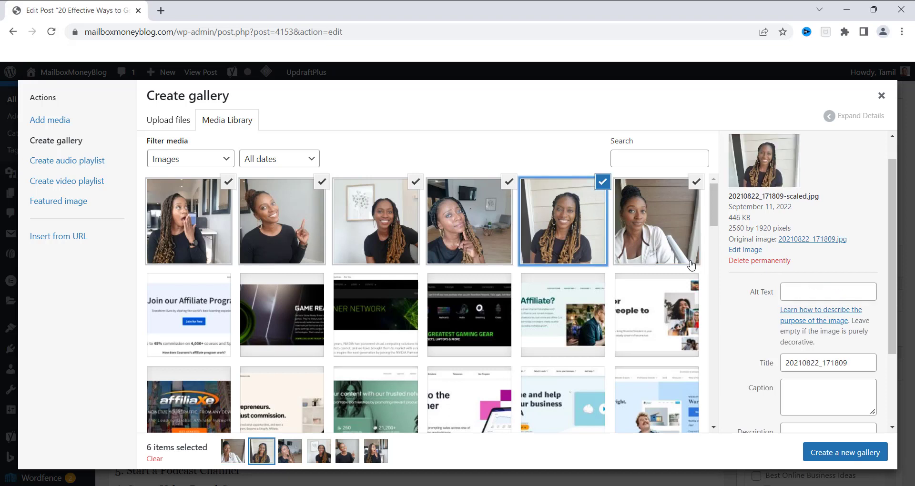
click(814, 292)
text(st)
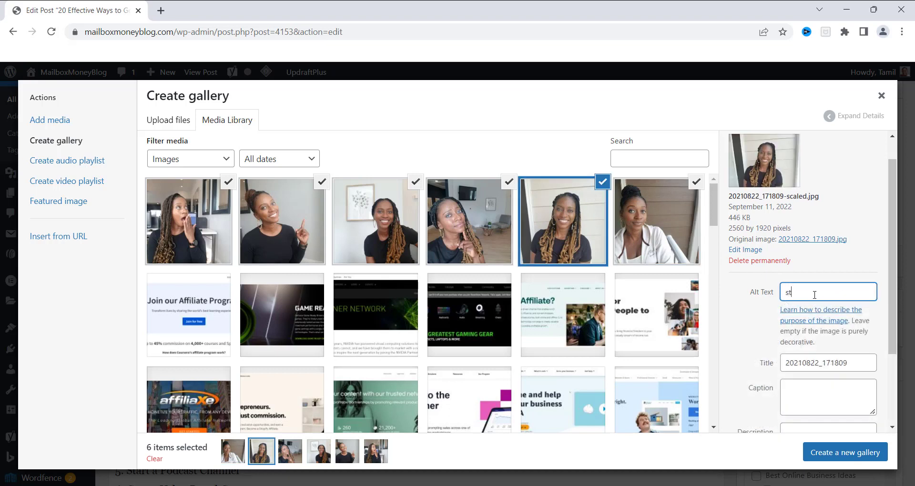
text(art a blog)
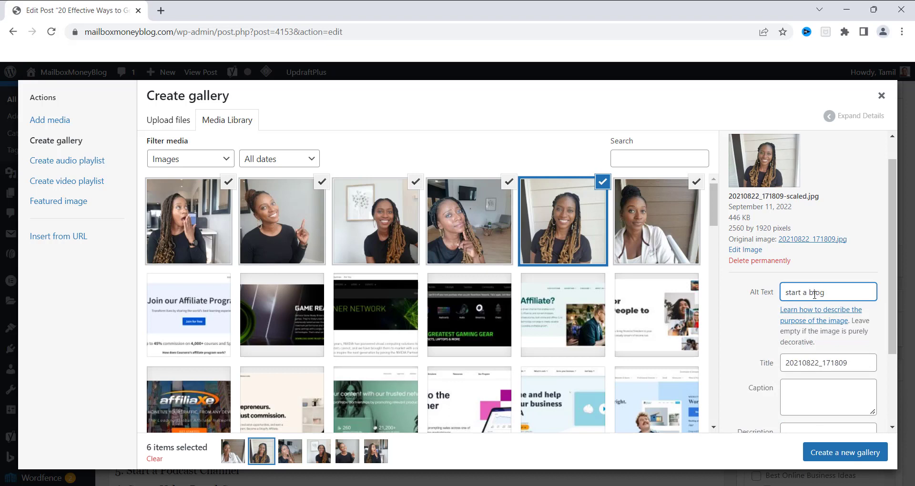
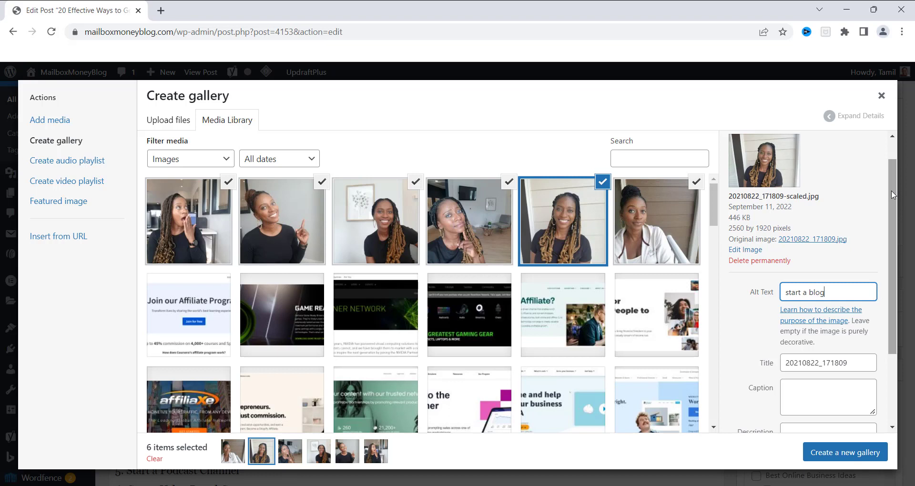
Create a gallery from the six selected images and caption the first two "Hello" and "Welcome Back".
drag(893, 195, 902, 273)
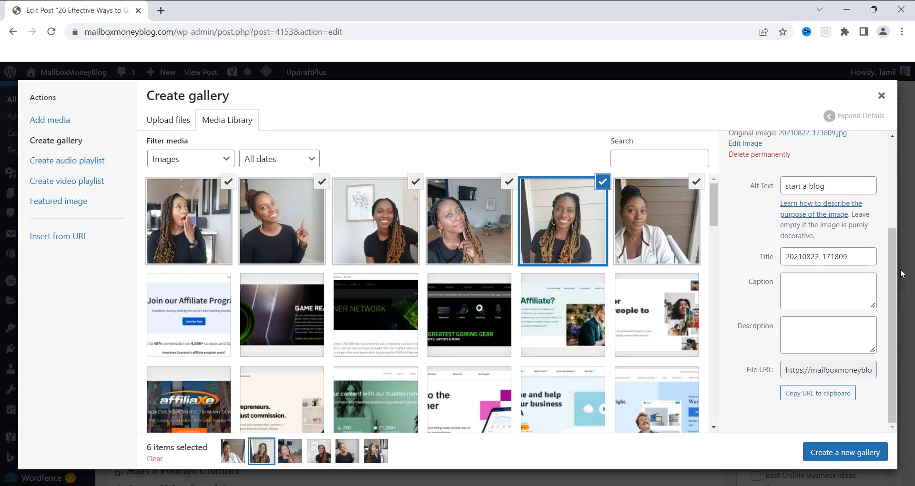
click(830, 453)
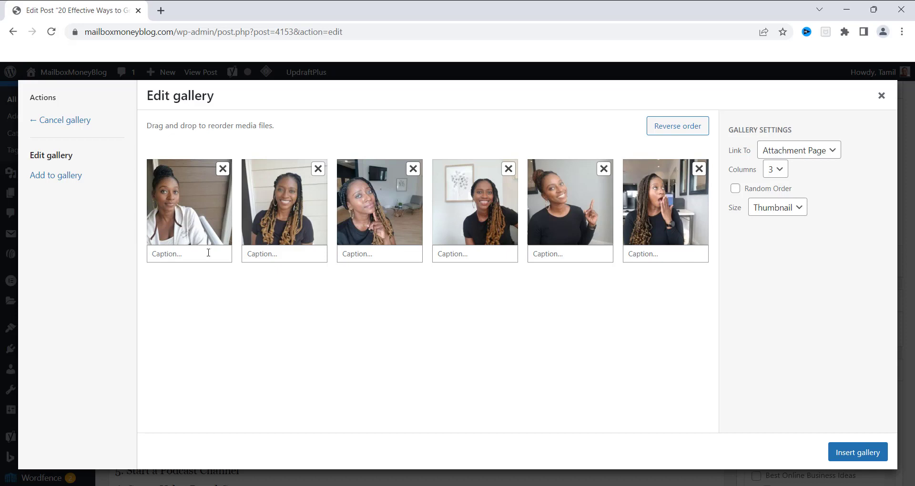
click(157, 257)
text(Hello)
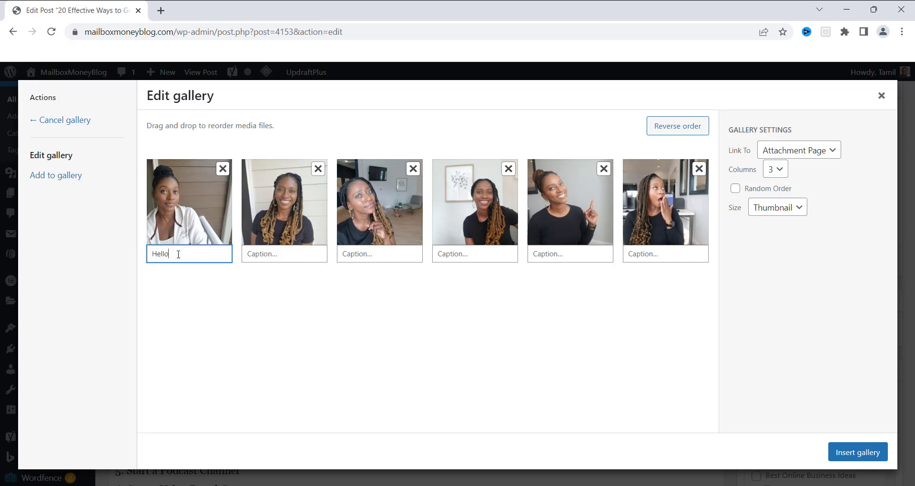
click(262, 255)
text(Welcome)
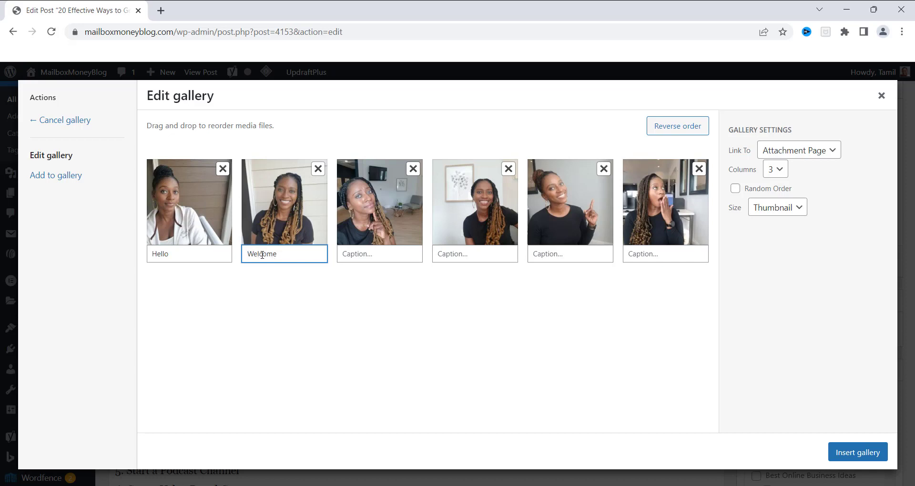
text( Back)
Caption the third gallery photo "Just Thinking".
click(352, 260)
text(Just THink)
key(BackSpace)
key(BackSpace)
key(BackSpace)
key(BackSpace)
text(hing)
key(BackSpace)
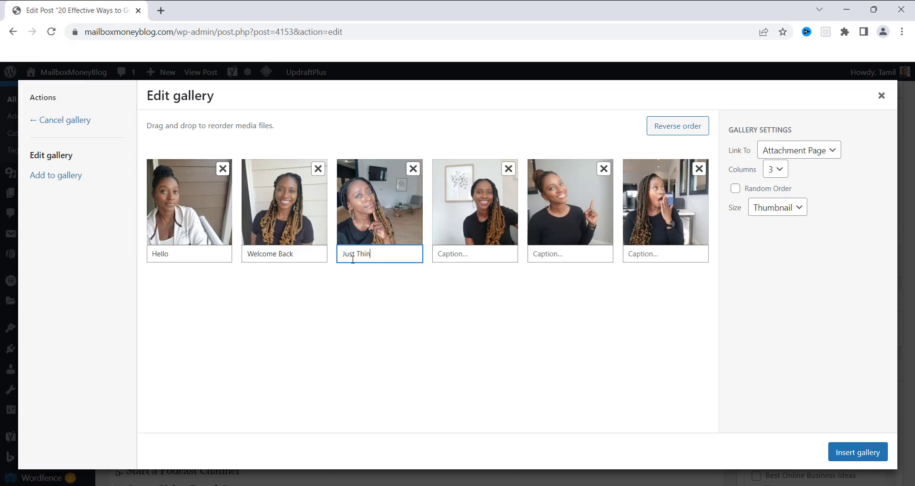
text(king)
Caption the fourth, fifth and sixth gallery photos "See you later", "Start Now" and "Wow".
click(443, 254)
text(See)
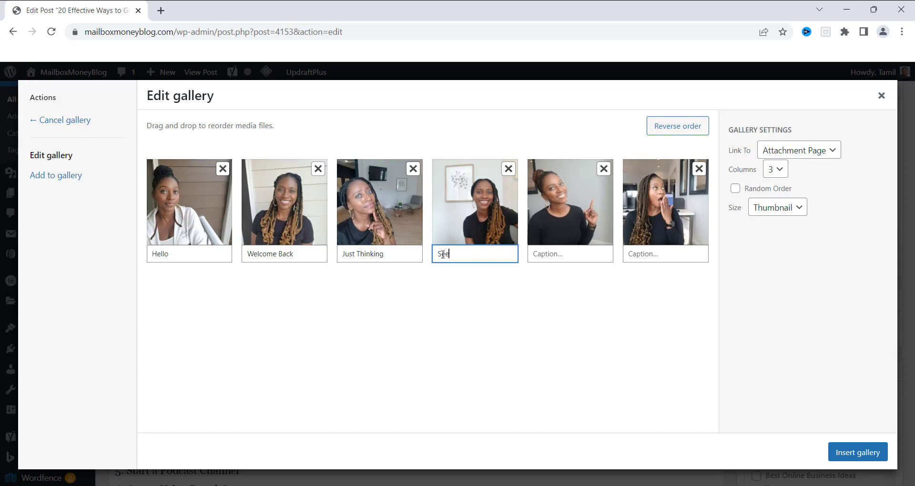
text( you later)
click(547, 256)
text(Start Now)
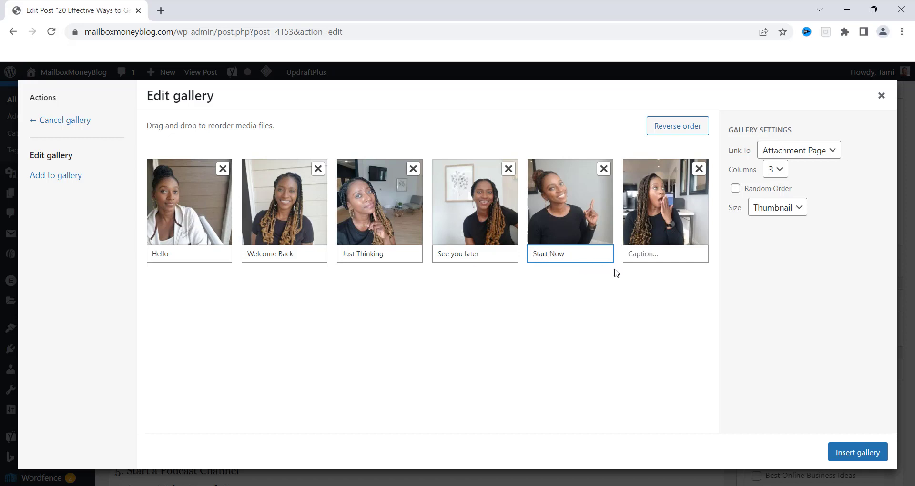
click(636, 260)
text(Wow)
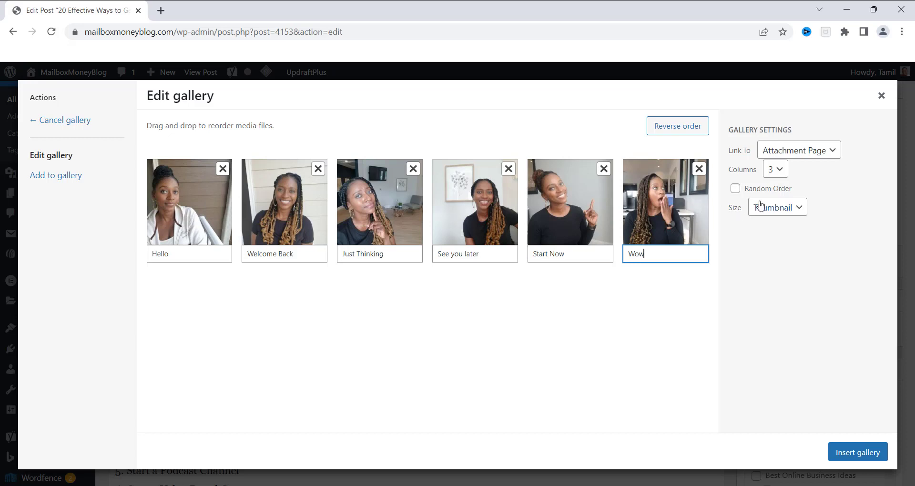
Set the gallery's image size to Medium.
click(801, 211)
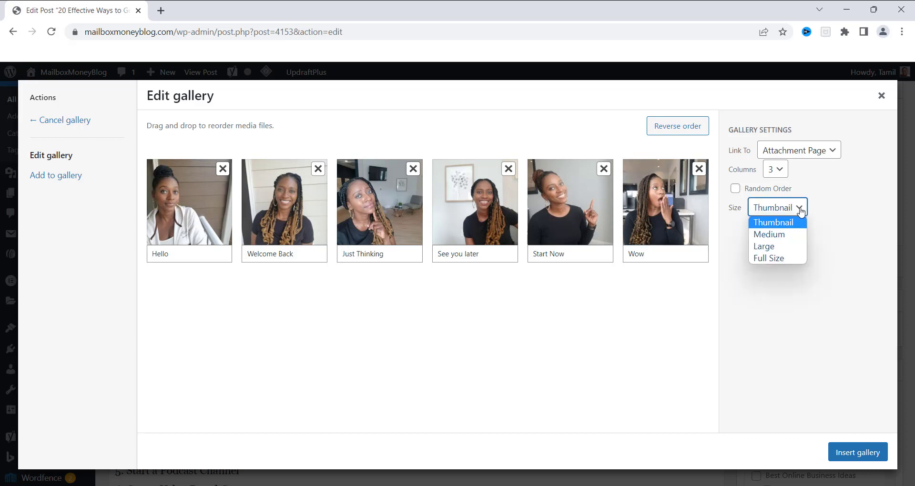
click(781, 237)
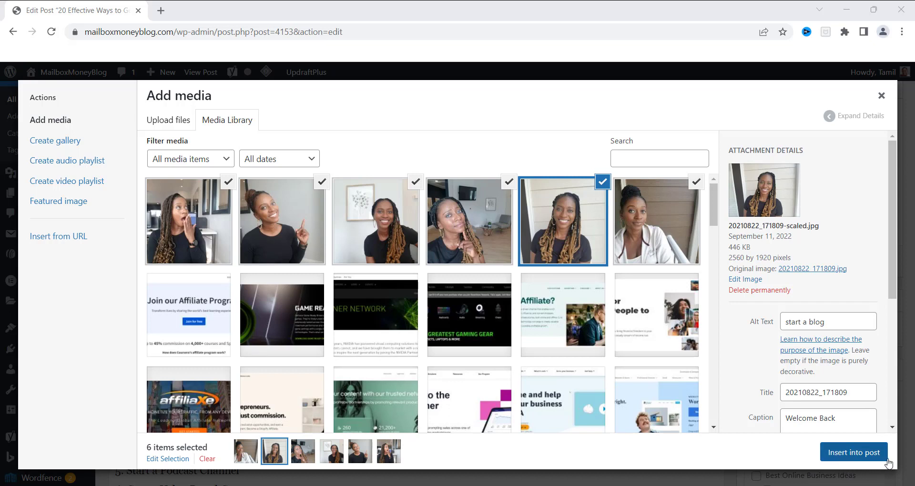
Set the link of the "Hello" photo to Custom URL and fill in the copied address of the YouTube channel's videos page.
drag(893, 177, 904, 305)
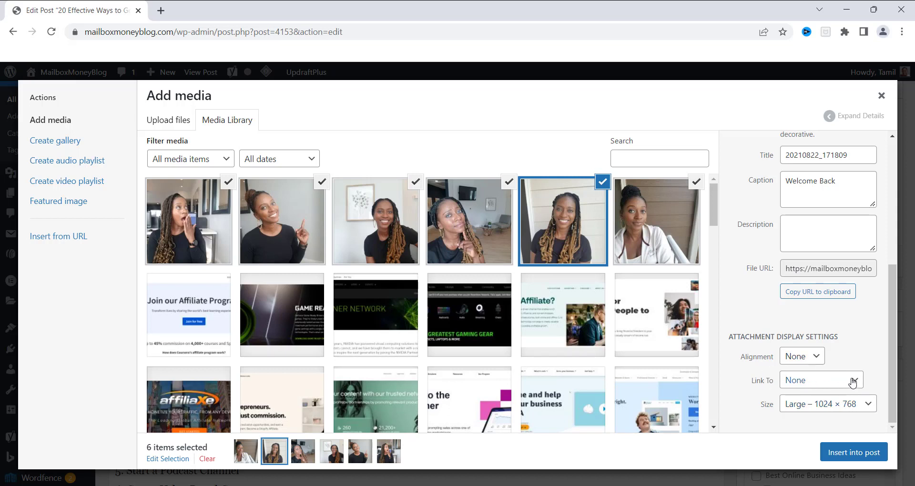
click(645, 212)
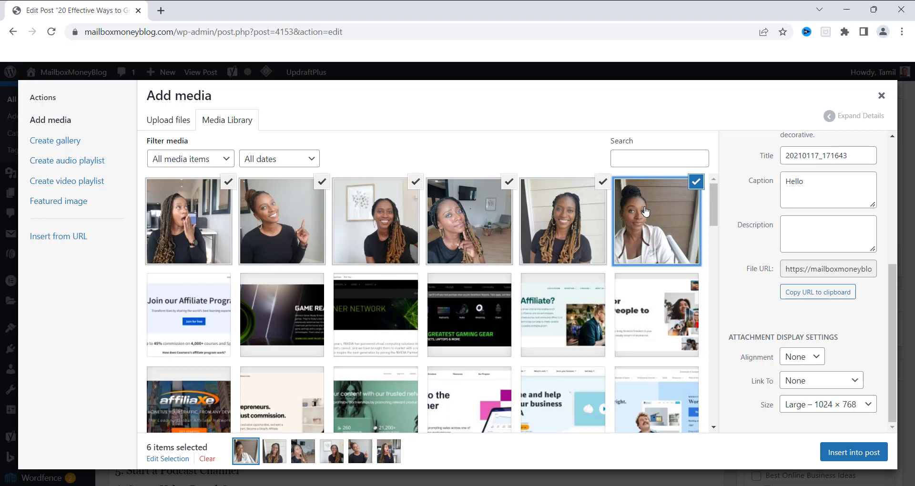
click(857, 380)
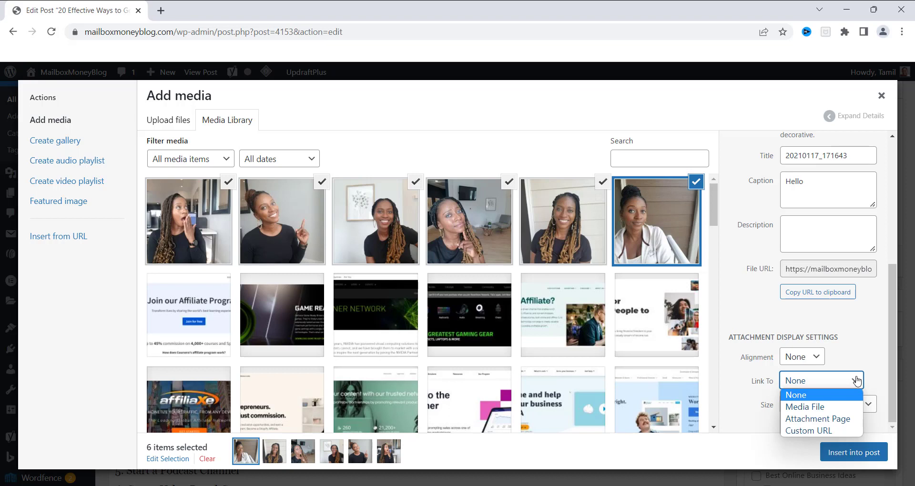
click(804, 431)
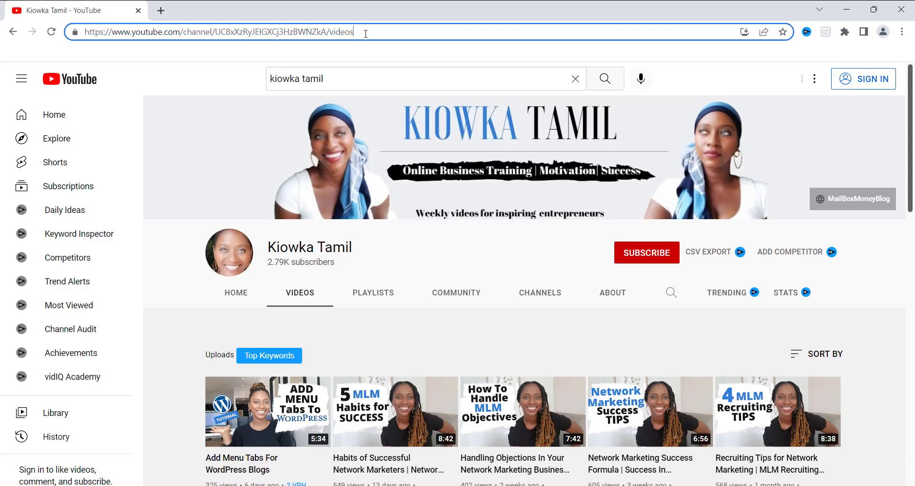
drag(366, 33, 74, 33)
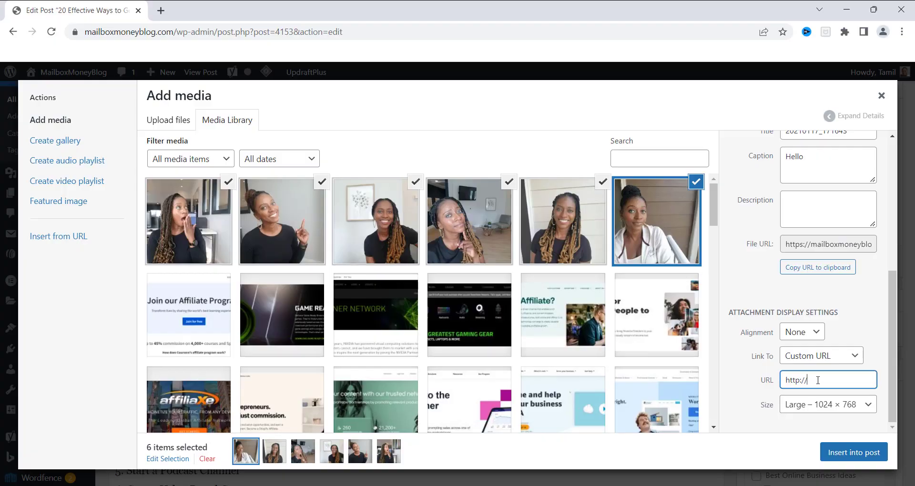
key(ctrl+v)
drag(894, 353, 891, 317)
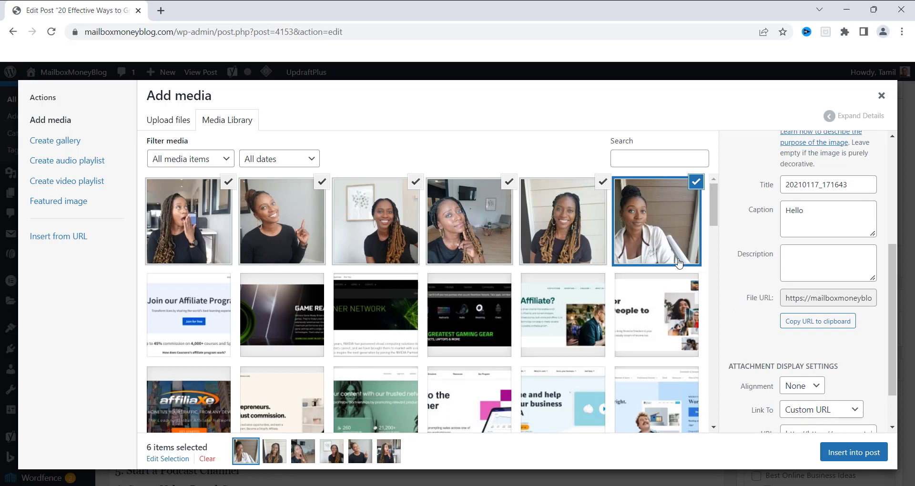
Link the "Welcome Back" photo to the same YouTube channel address as a Custom URL and insert the images into the post.
click(568, 217)
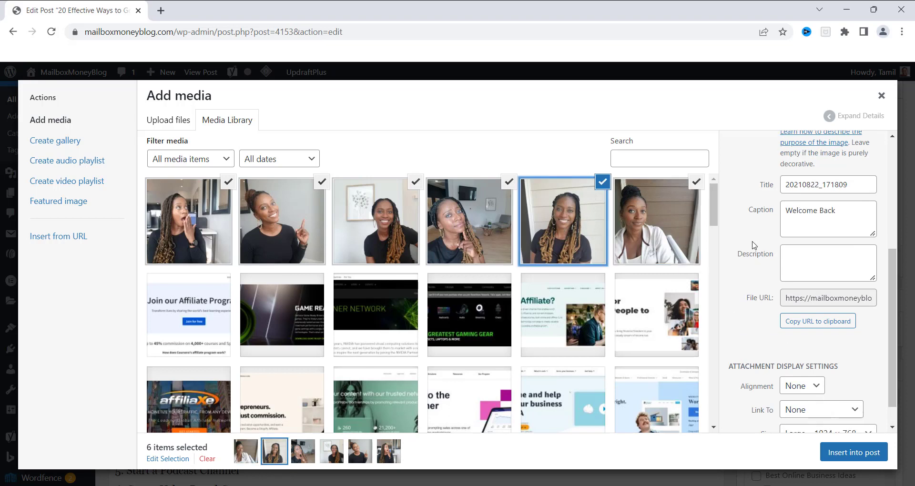
drag(895, 283, 894, 334)
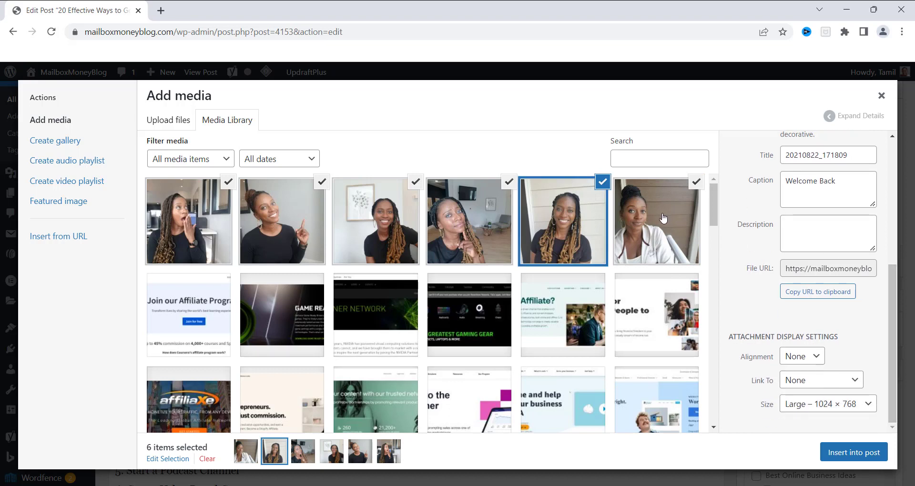
click(642, 226)
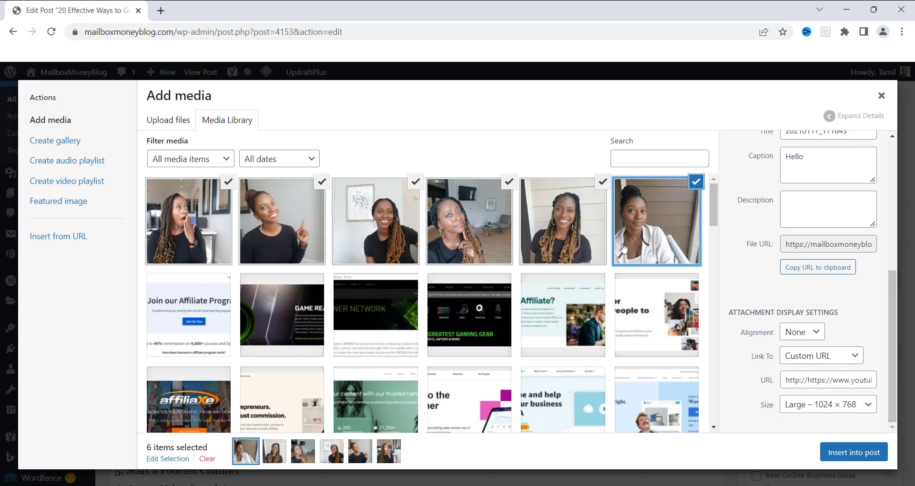
click(559, 217)
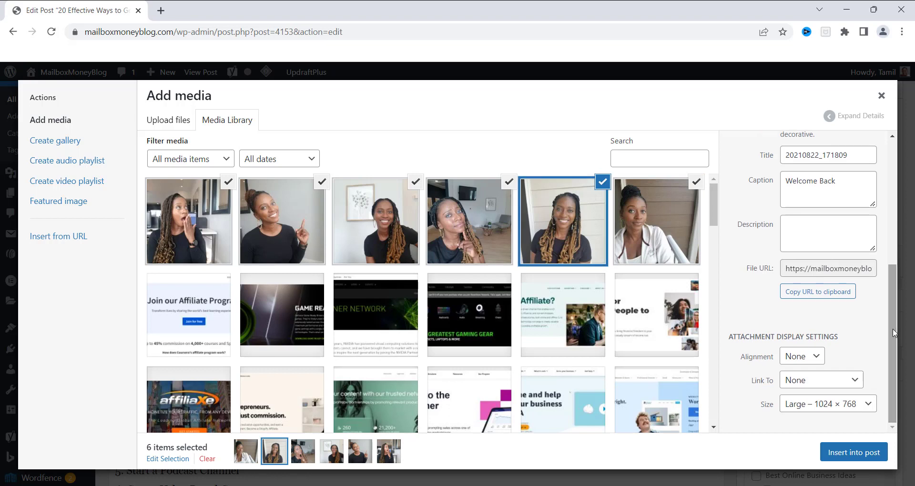
click(853, 380)
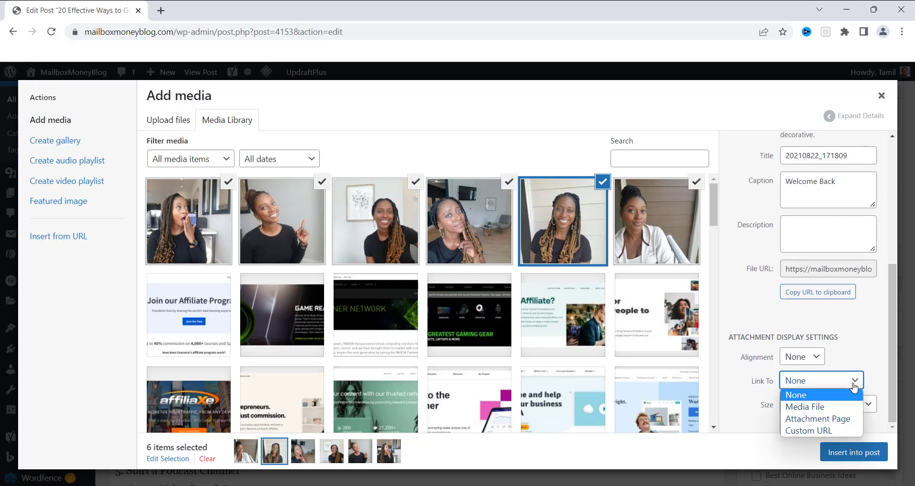
click(791, 430)
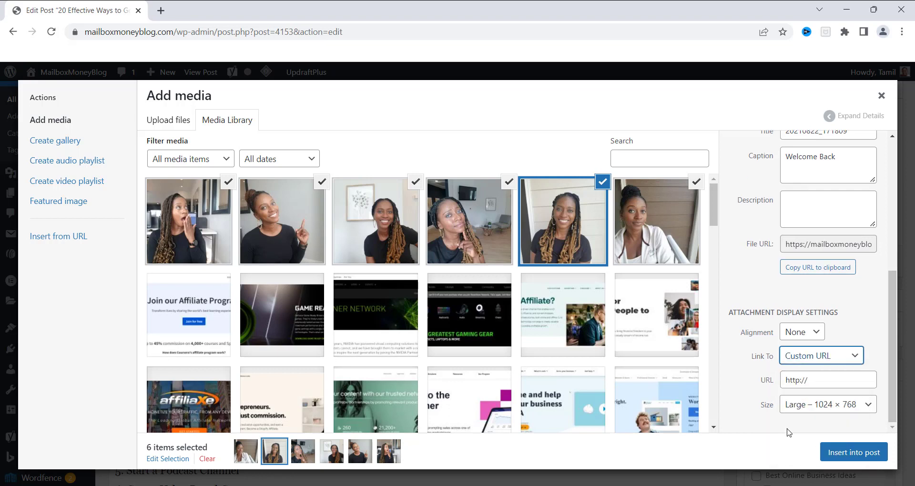
click(825, 382)
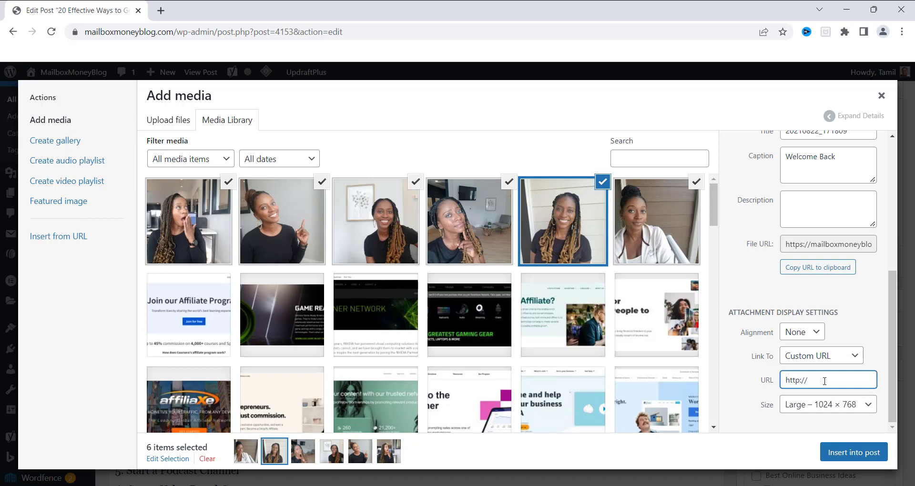
click(820, 382)
key(ctrl+v)
click(849, 456)
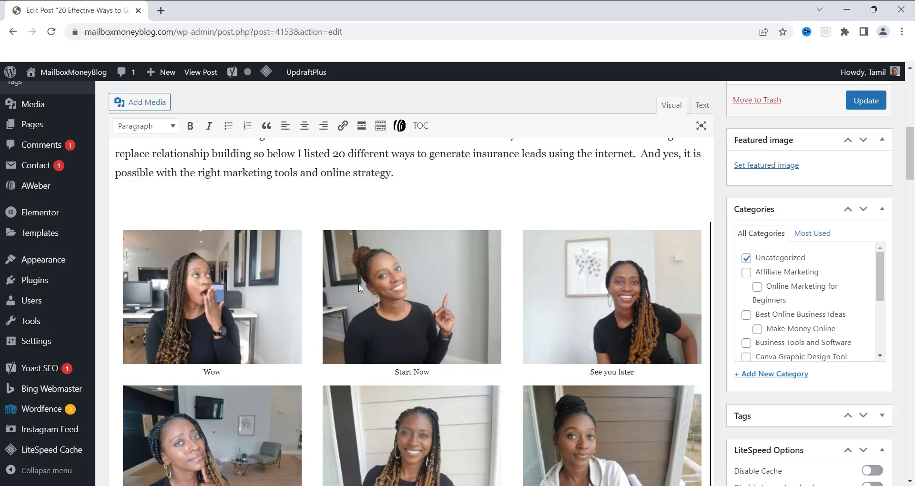
Look over the gallery inserted in the post, select it and update the post.
scroll(912, 157, down, 5)
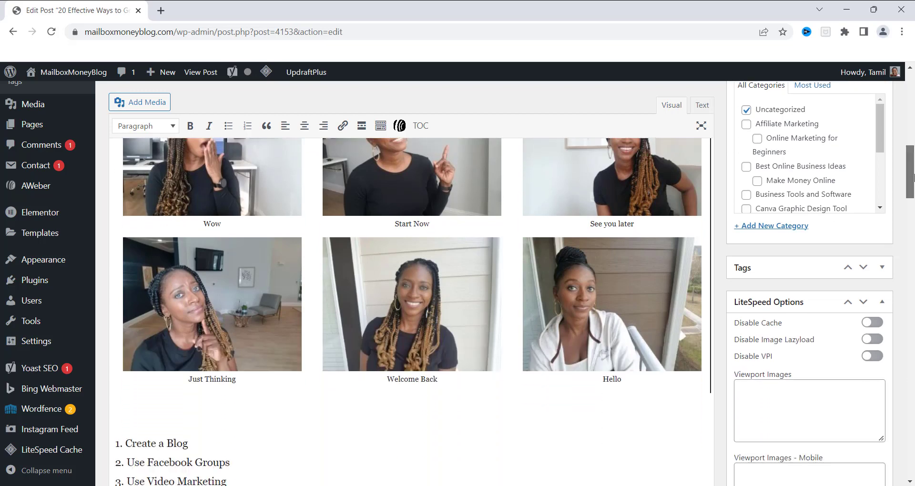
scroll(911, 157, up, 6)
scroll(911, 158, down, 1)
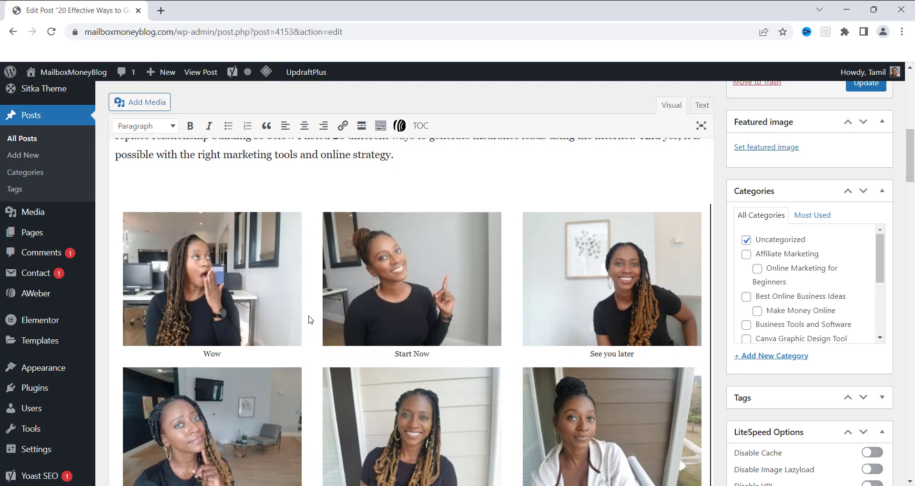
click(418, 284)
drag(910, 164, 909, 149)
click(867, 204)
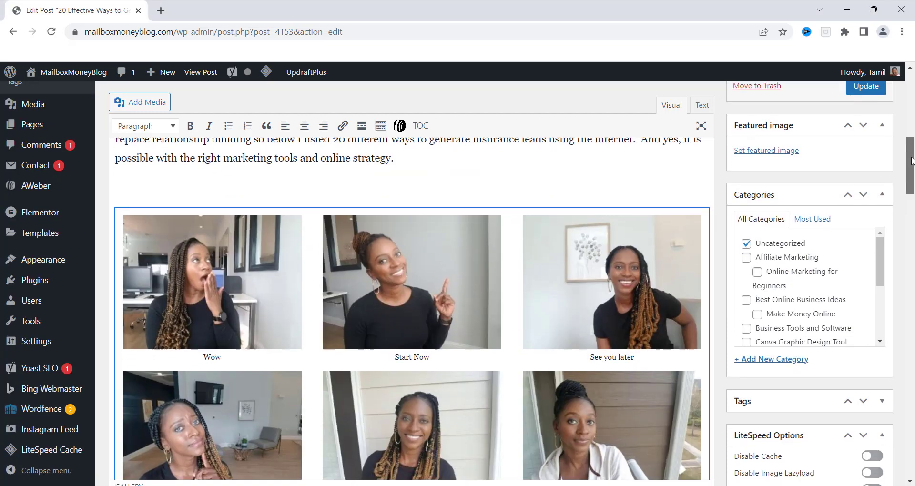
mouse_move(911, 156)
mouse_down()
mouse_move(912, 177)
mouse_move(912, 160)
mouse_up()
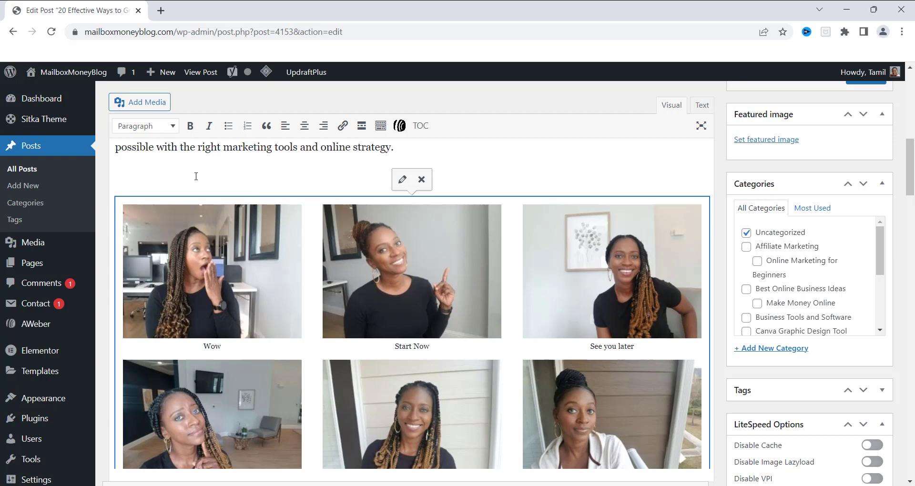
Reopen the media library and check the custom link settings of the "Hello" and "Welcome Back" photos.
click(139, 102)
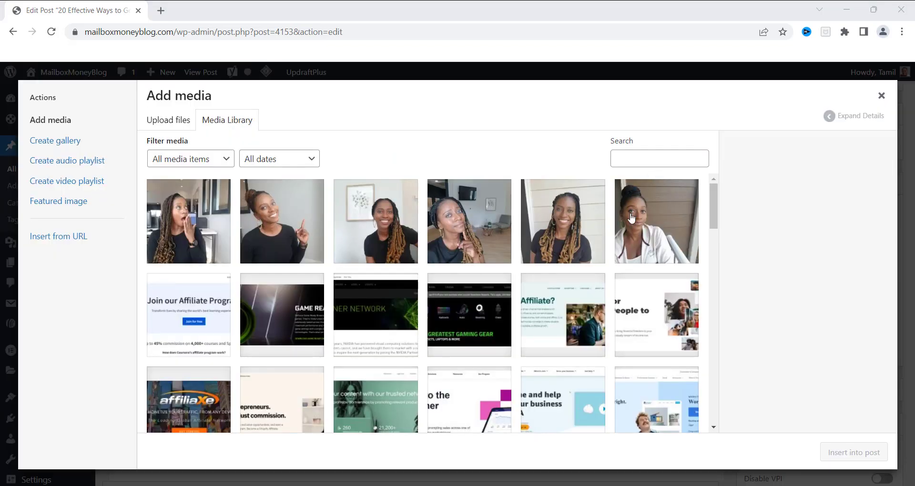
click(653, 204)
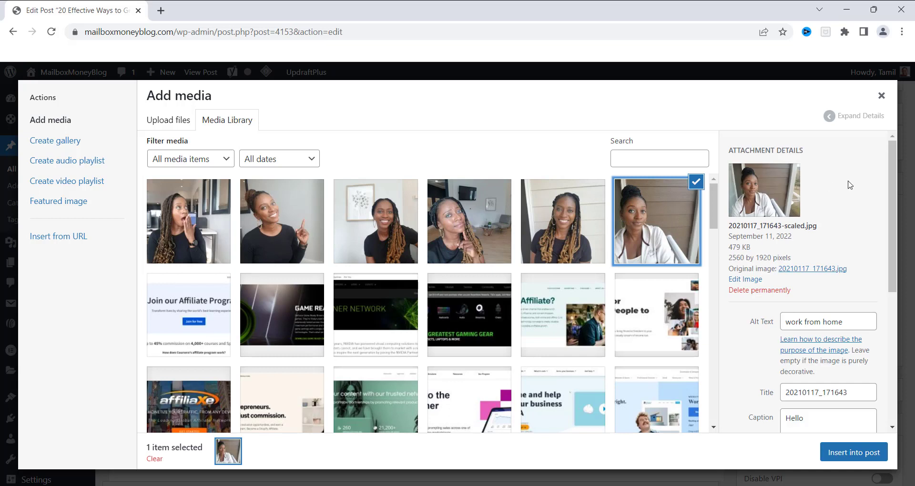
drag(897, 164, 911, 317)
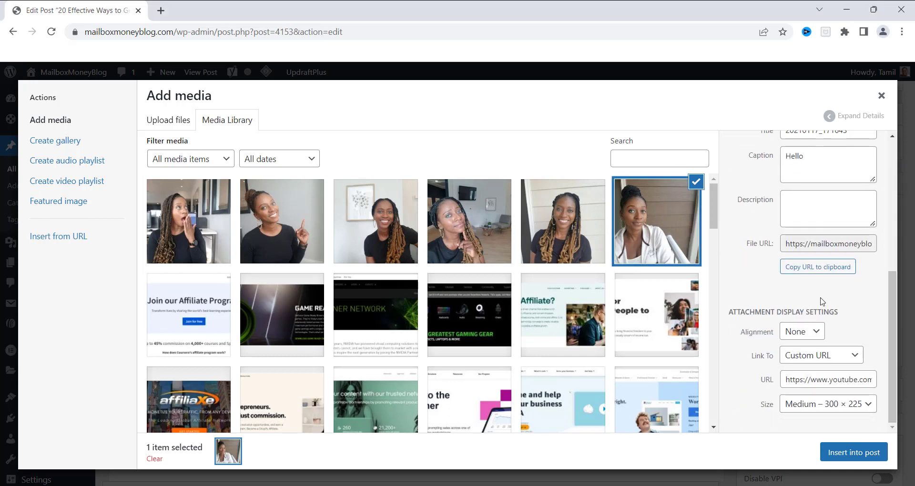
click(553, 212)
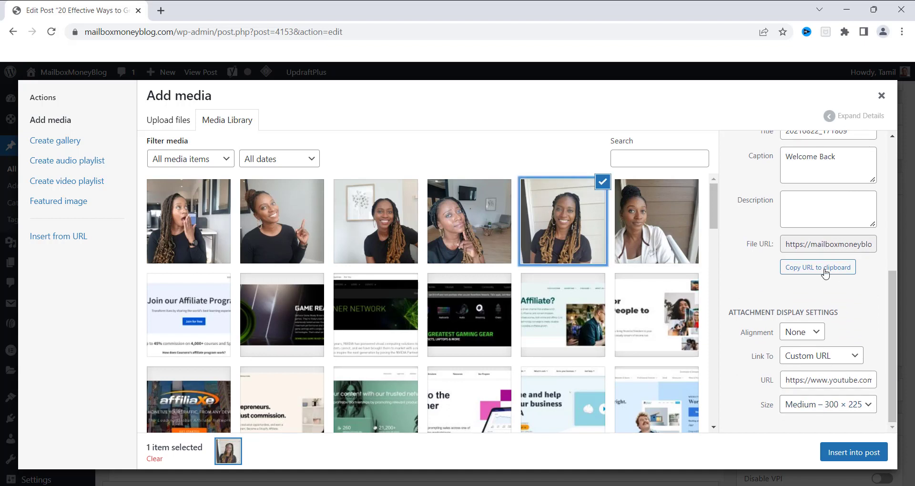
scroll(884, 373, up, 5)
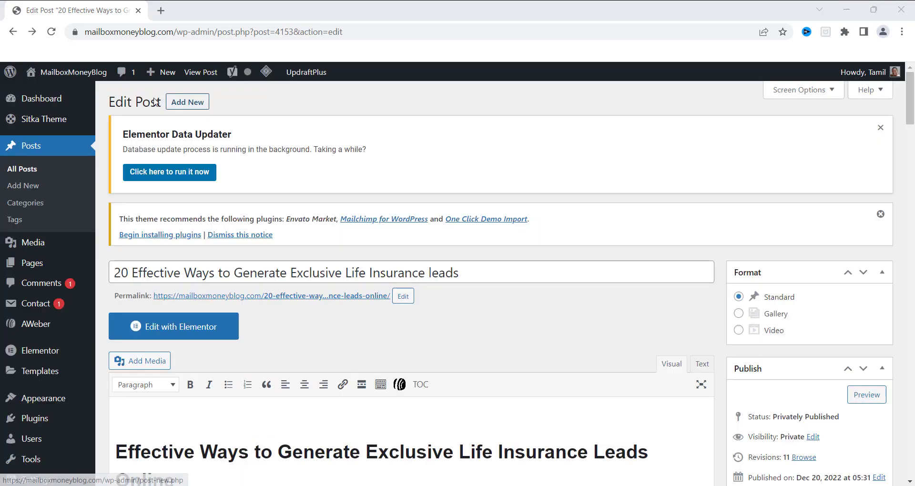
Open the blog's home page in a new browser tab and dismiss the free-guide pop-up.
click(83, 74)
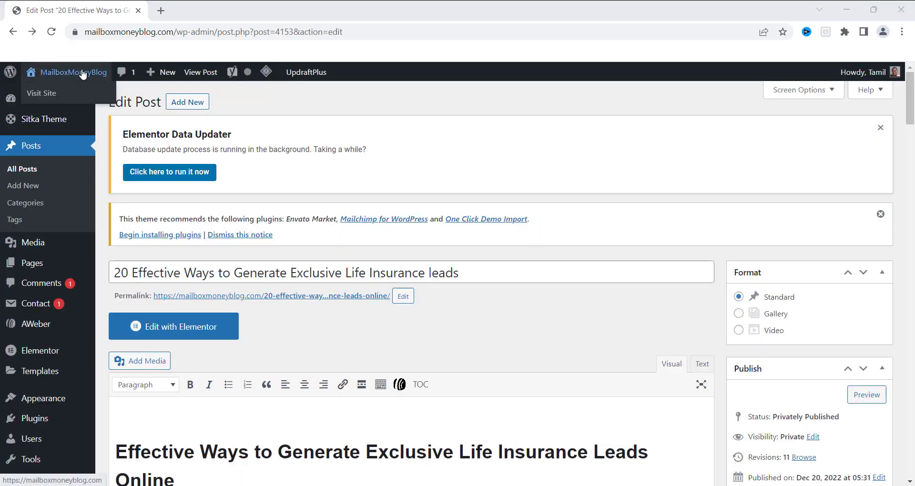
right_click(83, 74)
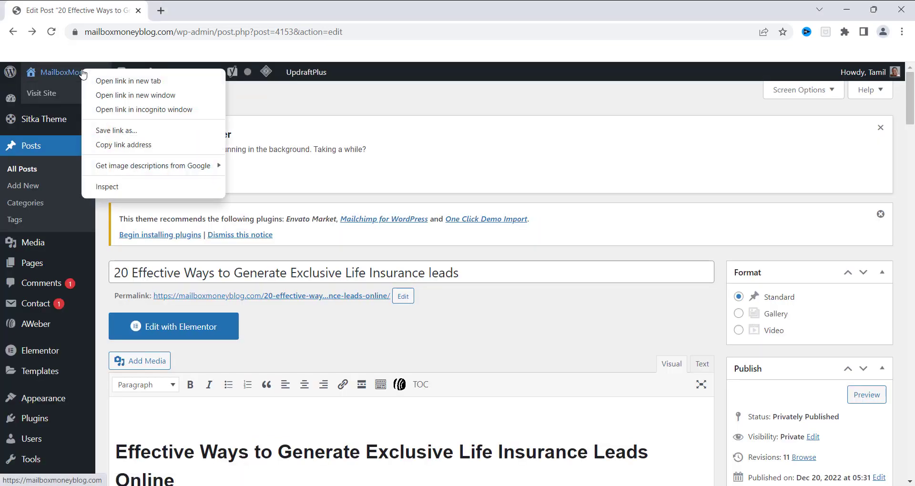
click(112, 85)
click(223, 13)
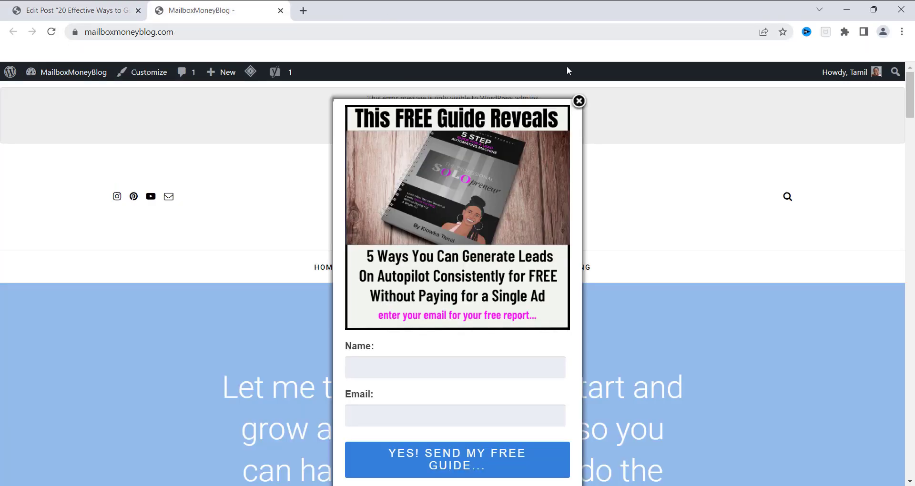
click(579, 101)
Open the private post "20 Effective Ways to Generate Exclusive Life Insurance leads" on the live site and view its image gallery.
scroll(579, 143, down, 10)
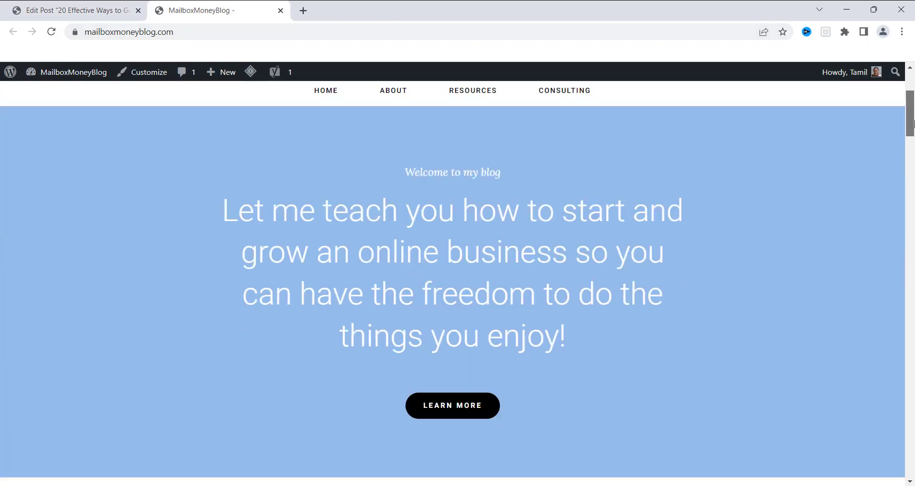
scroll(345, 299, down, 15)
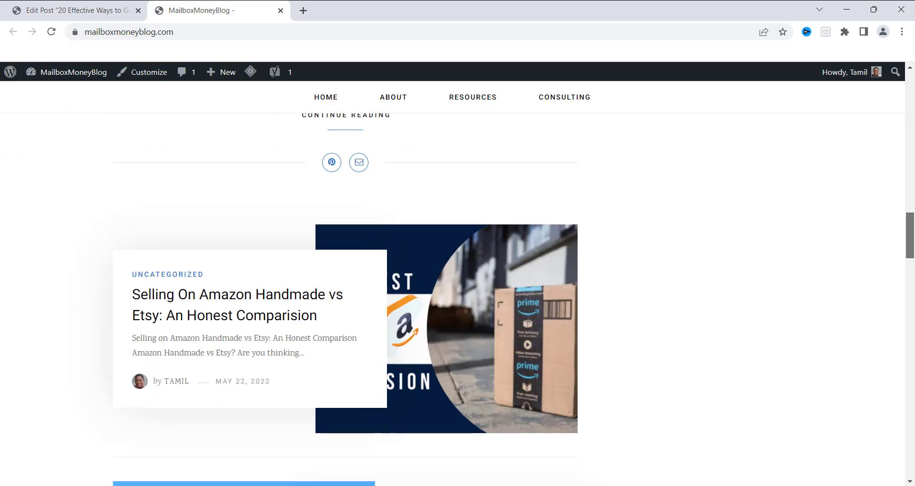
scroll(406, 231, down, 10)
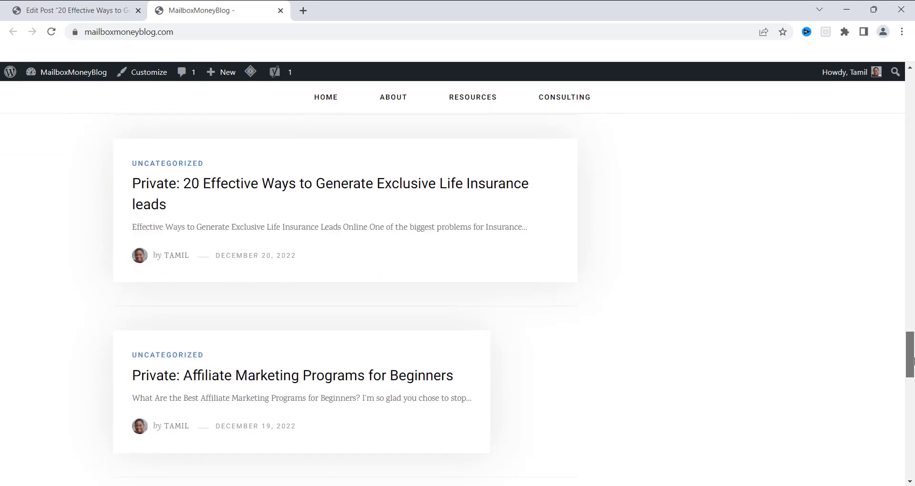
click(350, 182)
scroll(914, 190, down, 3)
drag(914, 189, 912, 249)
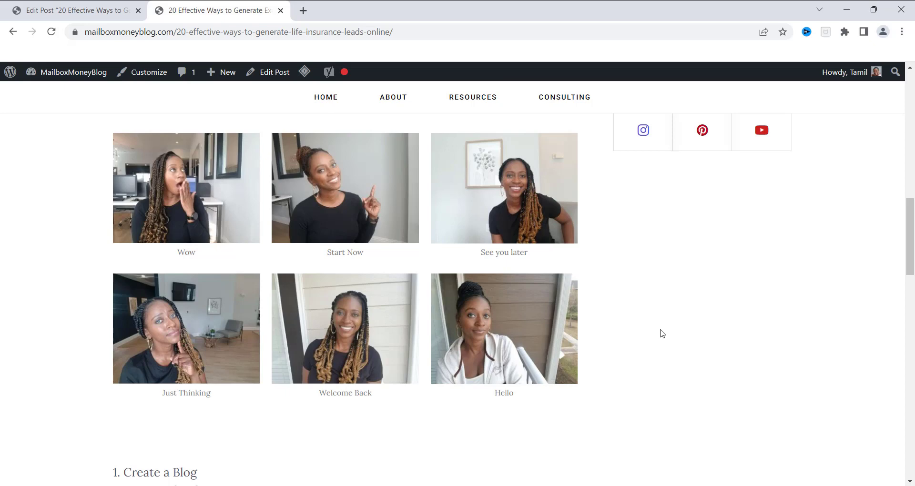
Test the link of the "Hello" photo in the live gallery, look through the linked YouTube channel's videos page and go back.
click(567, 328)
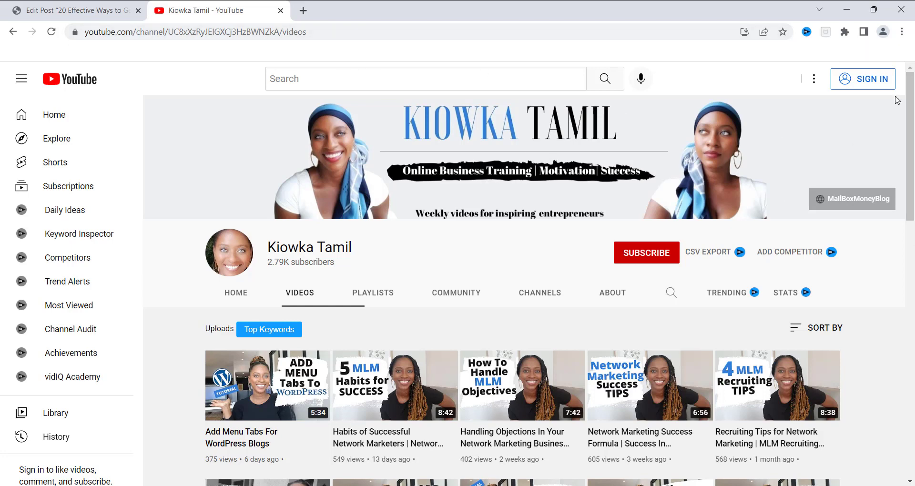
scroll(909, 86, down, 5)
scroll(910, 86, up, 4)
scroll(910, 86, up, 1)
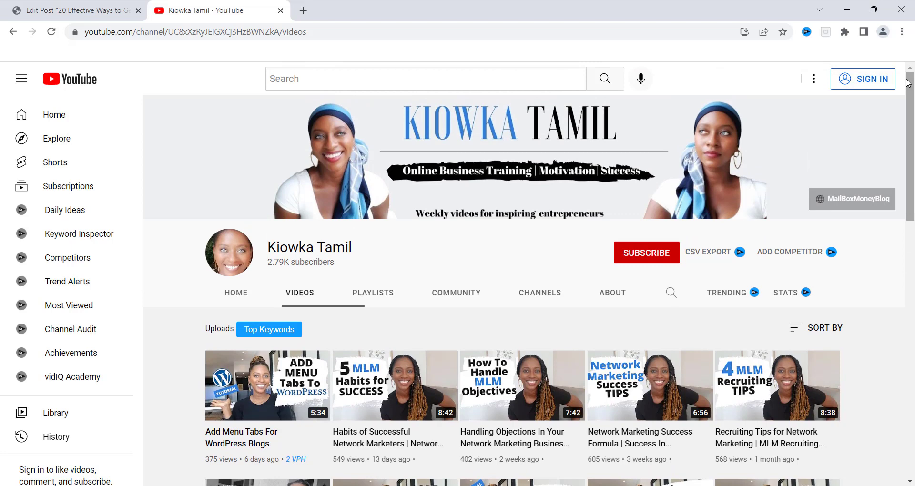
key(alt+Left)
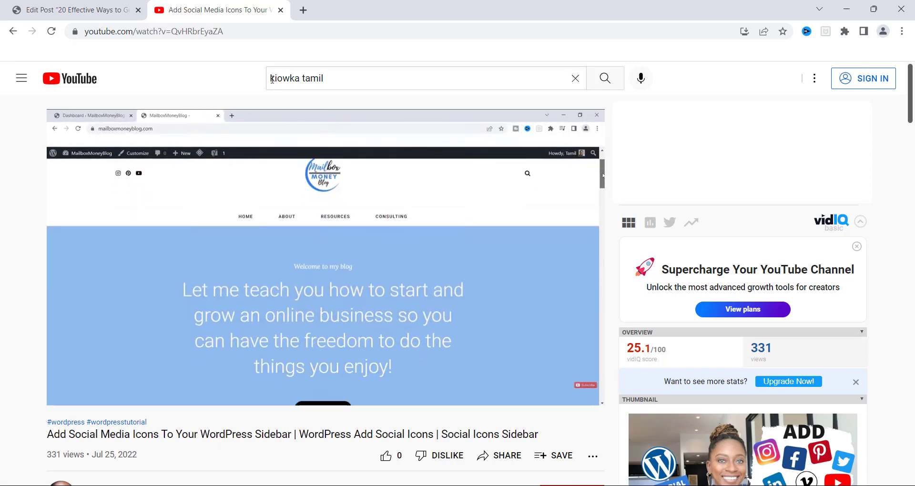
Return to the post editor and look over the captioned six-photo gallery above the numbered list.
key(ctrl+shift+Tab)
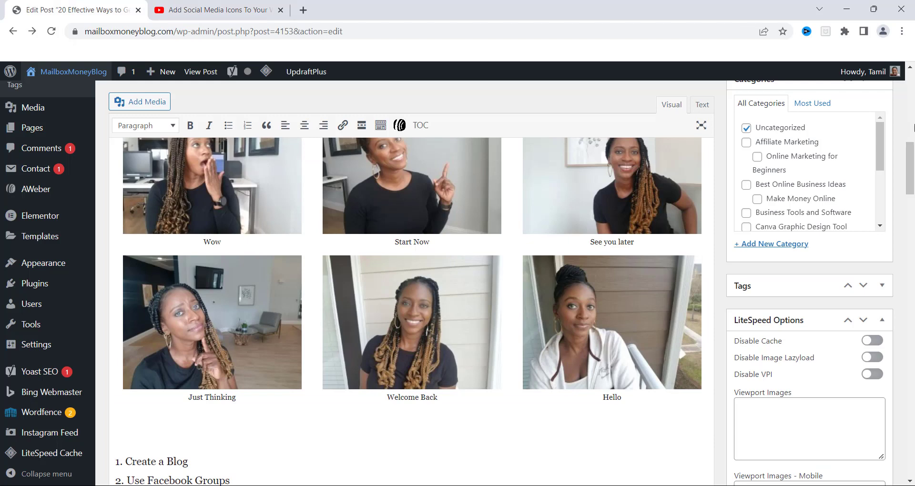
mouse_move(912, 163)
mouse_down()
mouse_move(907, 116)
mouse_move(913, 164)
mouse_up()
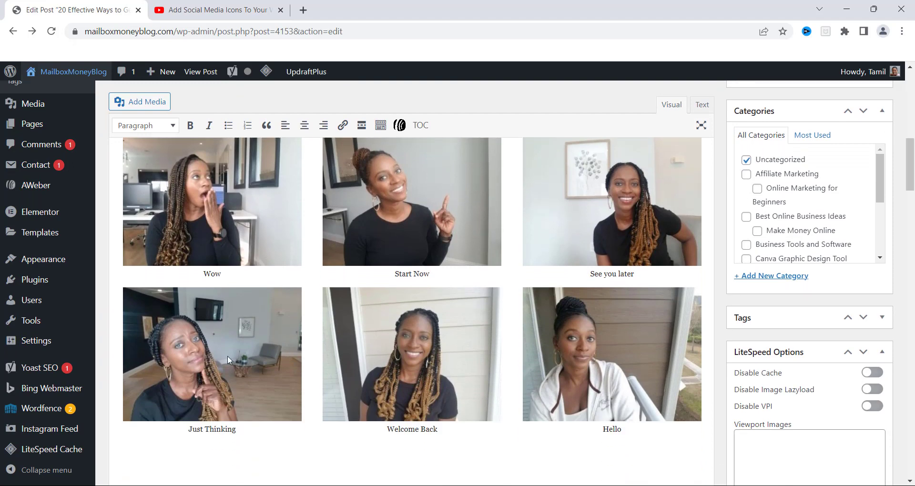
mouse_move(912, 176)
mouse_down()
mouse_move(913, 200)
mouse_move(912, 166)
mouse_up()
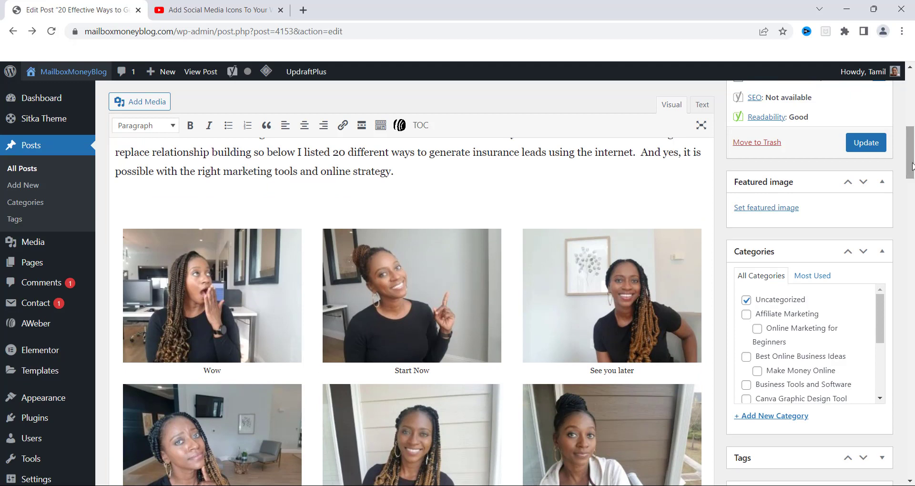
scroll(913, 136, down, 4)
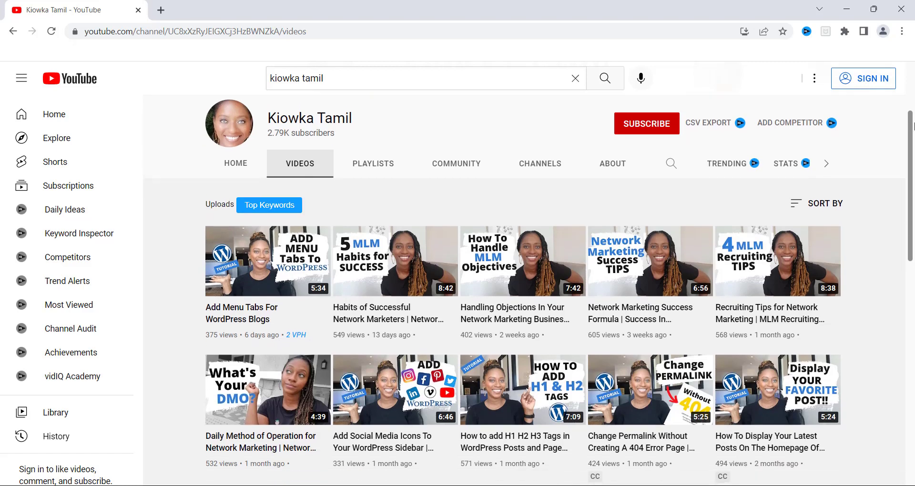
Browse the uploaded tutorials on the YouTube channel's videos page, from the newest to older ones and back.
drag(913, 135, 913, 162)
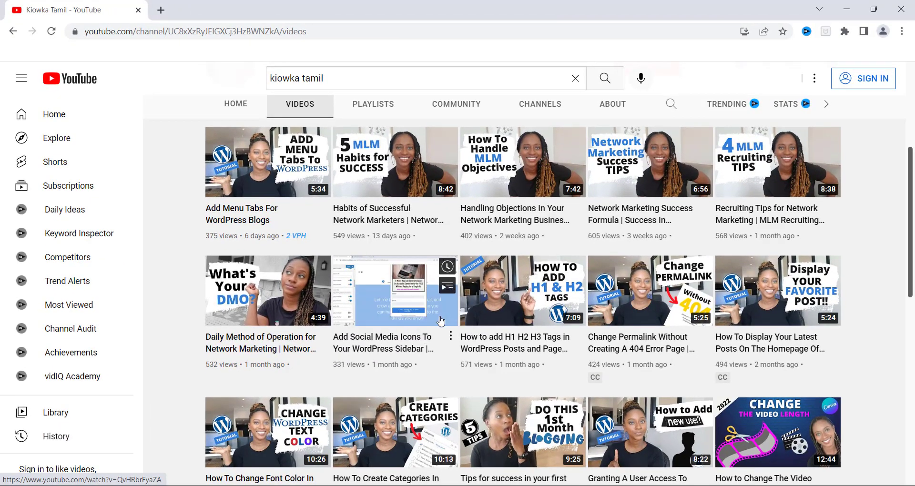
drag(911, 188, 912, 217)
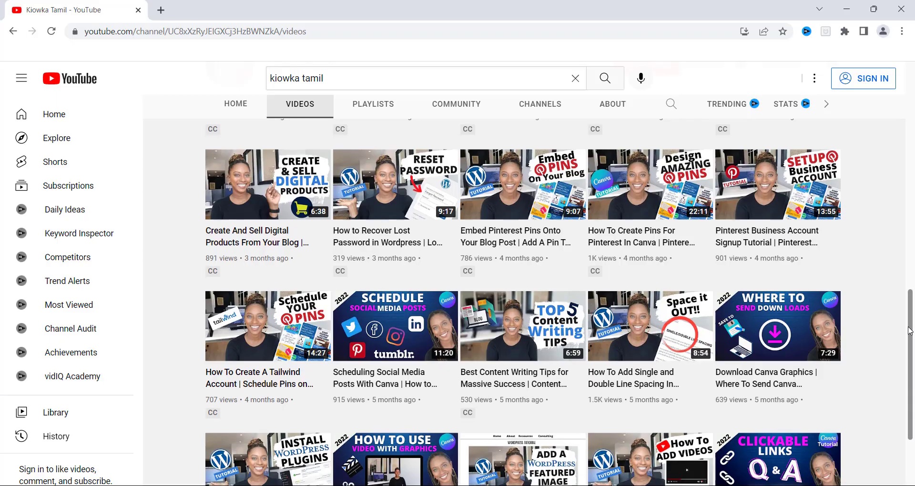
scroll(911, 359, down, 3)
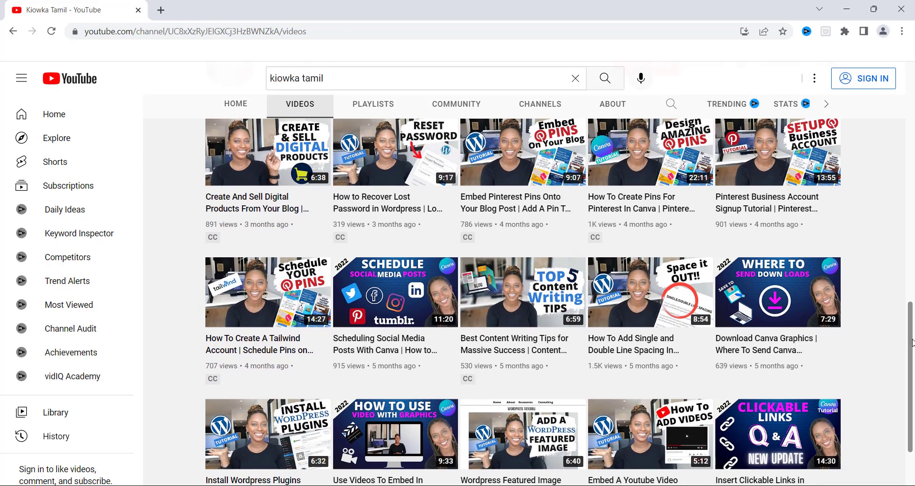
scroll(913, 360, up, 15)
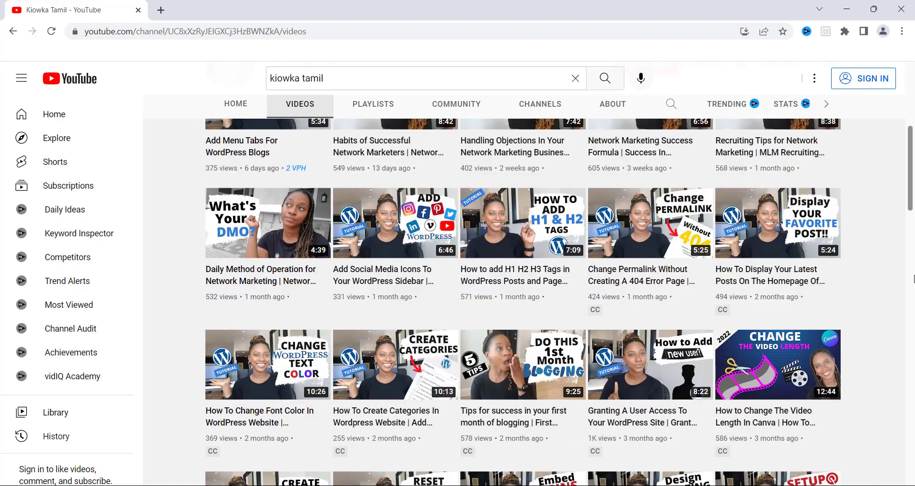